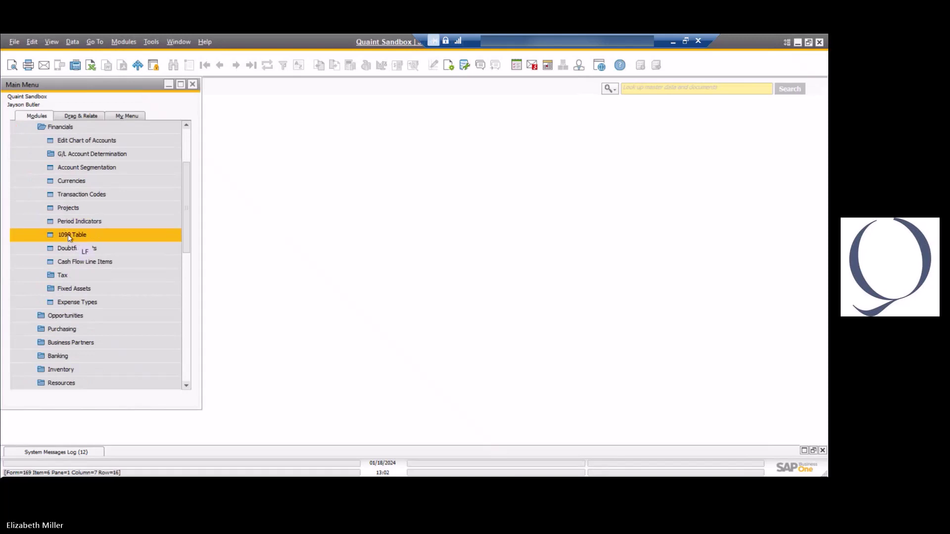
Step: Open the 1099 Table setup and review the boxes and minimum amounts defined for the 1099 MISC form
{"action": "left_click", "coordinate": [67, 233]}
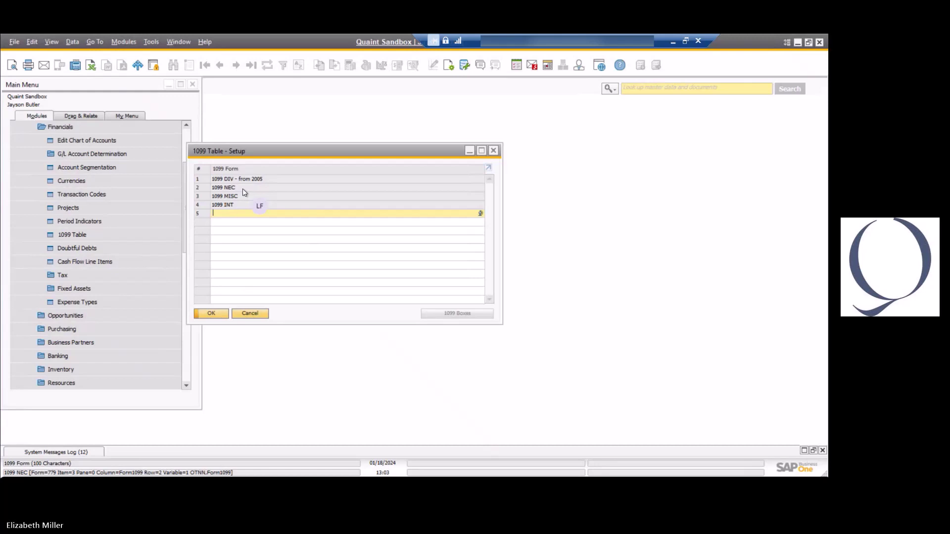
{"action": "double_click", "coordinate": [206, 201]}
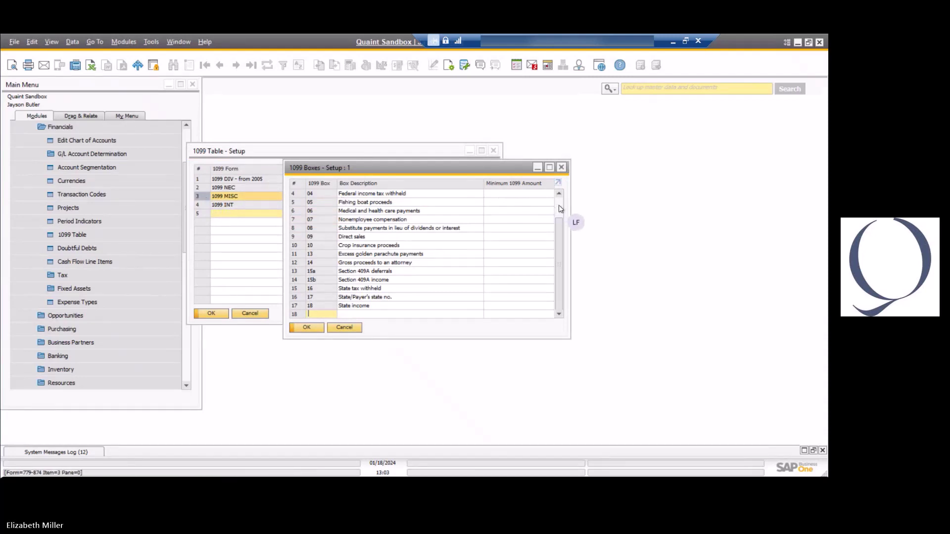
{"action": "left_click", "coordinate": [559, 205]}
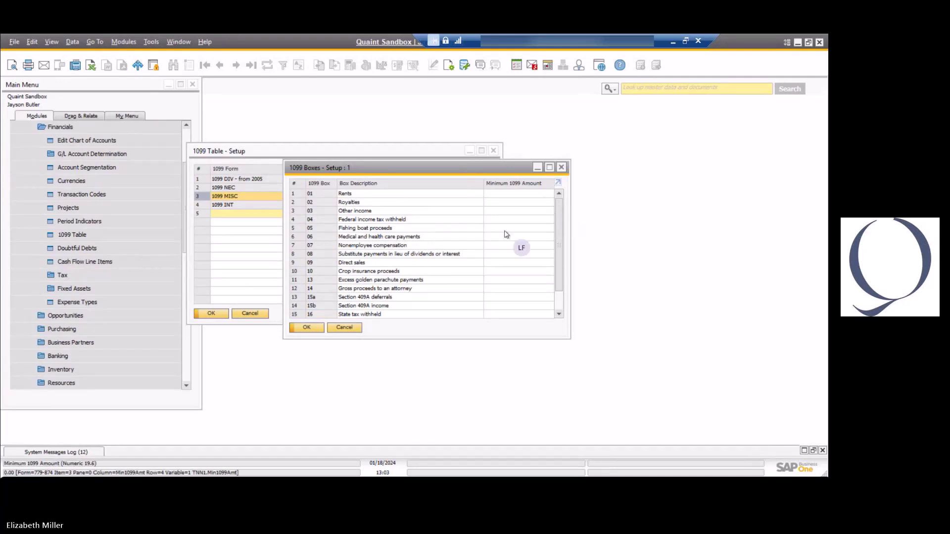
{"action": "left_click", "coordinate": [348, 330]}
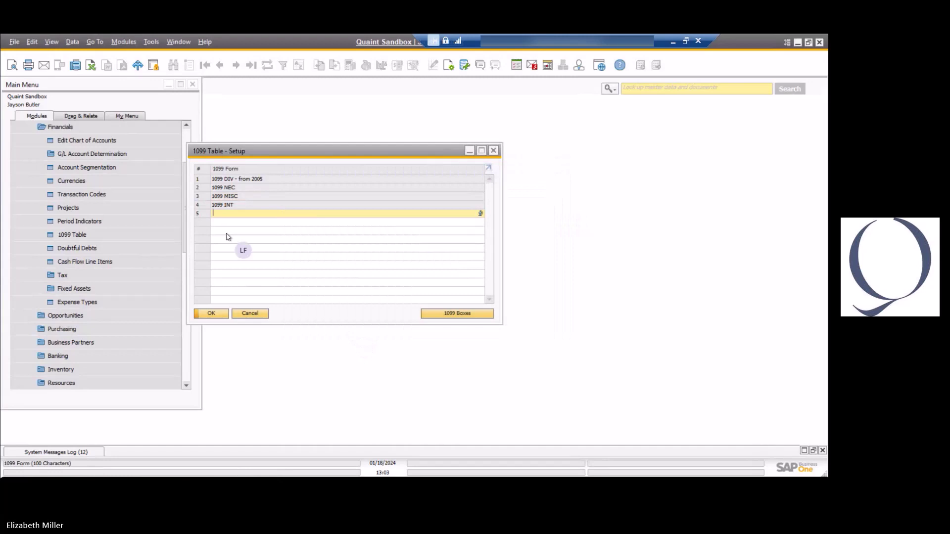
Step: Set the minimum 1099 amount of box 01, Nonemployee compensation, on the 1099 NEC form to 500 and save the 1099 table
{"action": "double_click", "coordinate": [198, 192]}
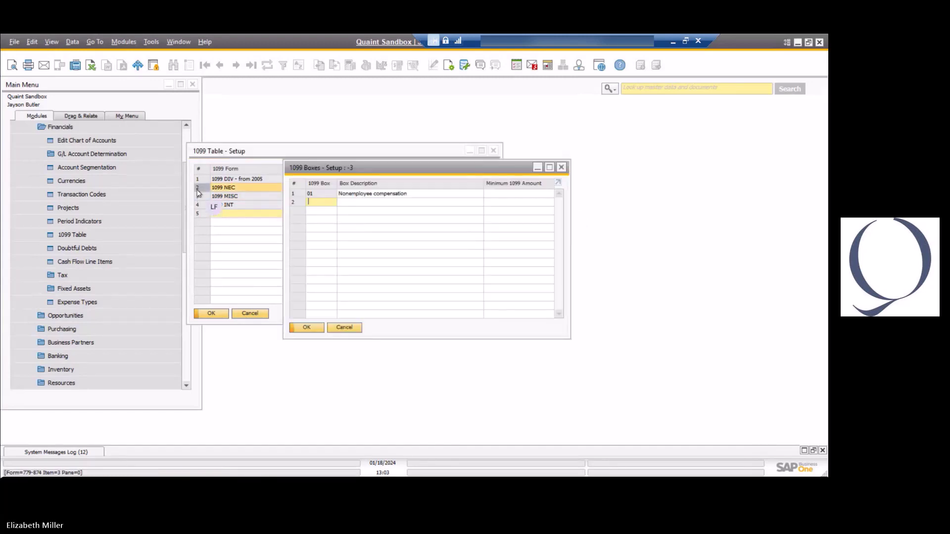
{"action": "left_click", "coordinate": [501, 194]}
{"action": "type", "text": "500"}
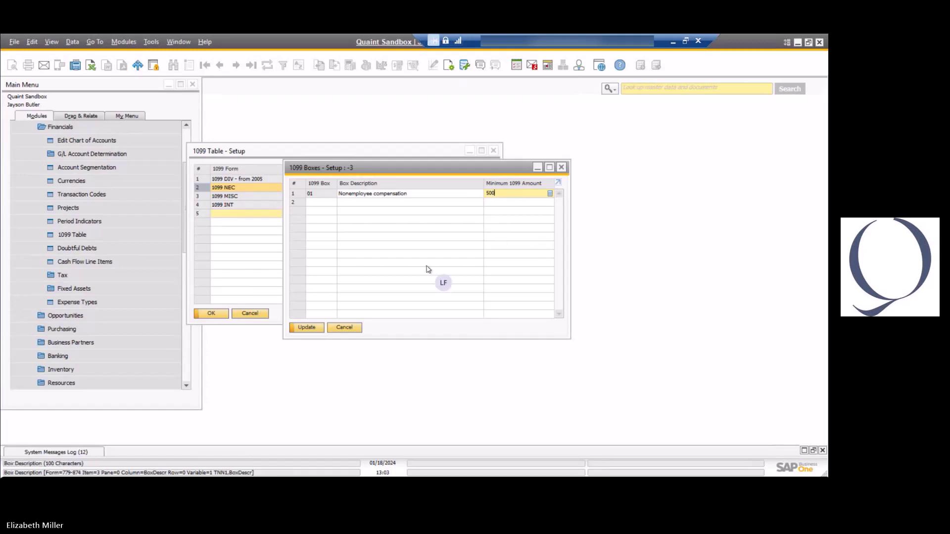
{"action": "left_click", "coordinate": [306, 329]}
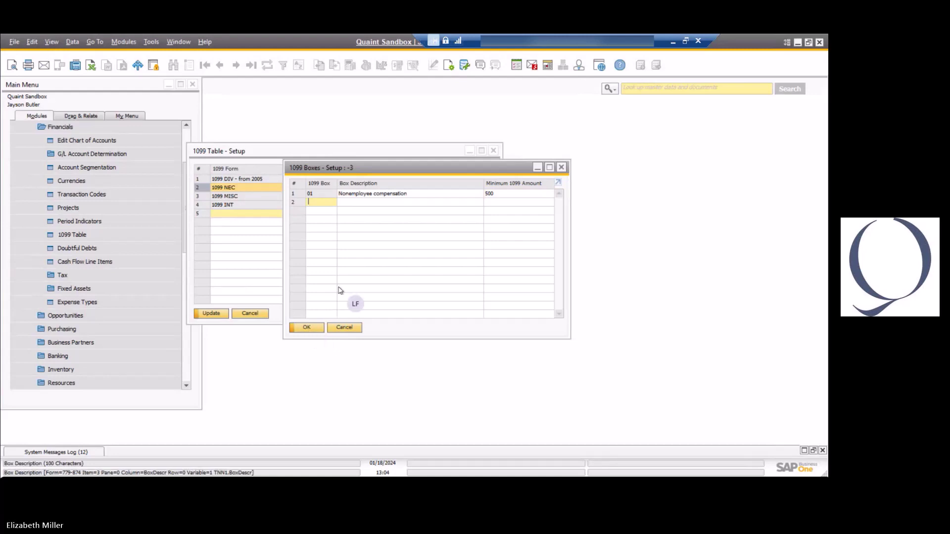
{"action": "left_click", "coordinate": [305, 328]}
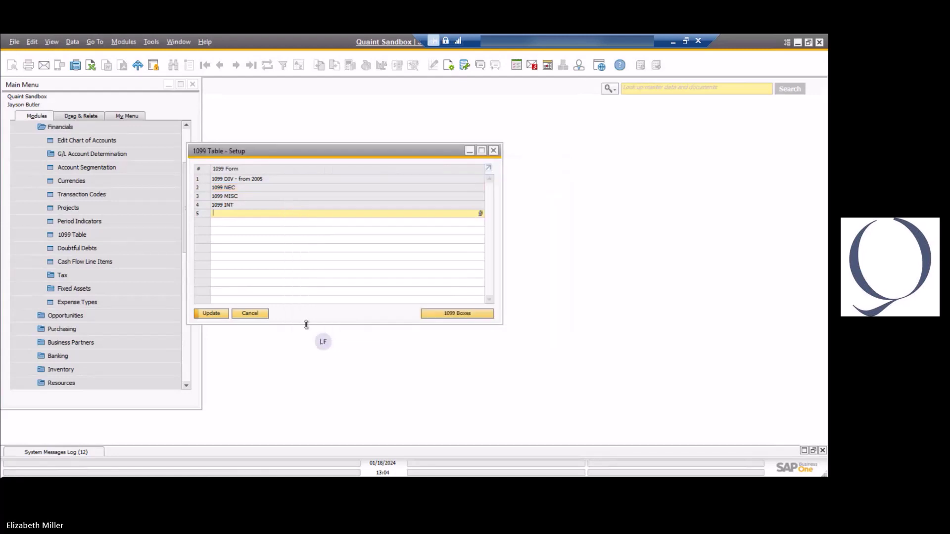
{"action": "left_click", "coordinate": [211, 313]}
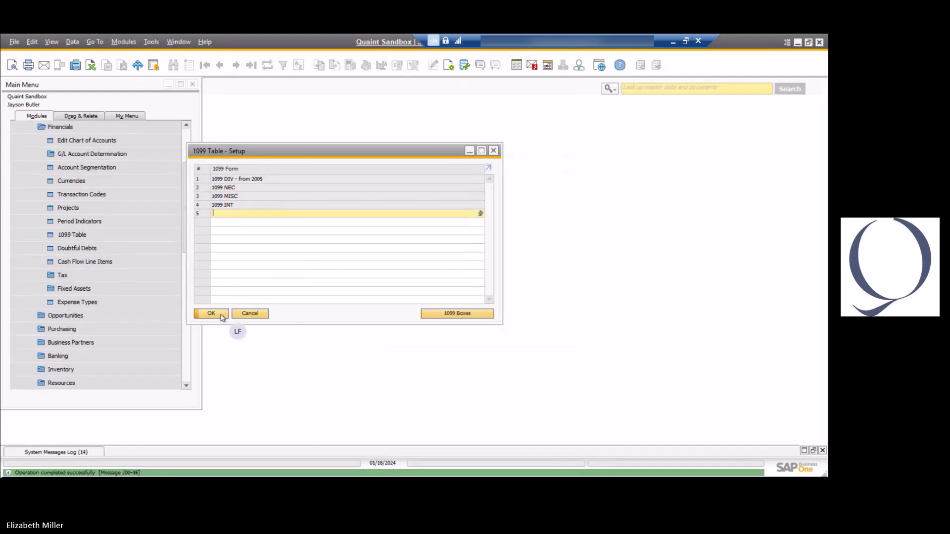
{"action": "left_click", "coordinate": [212, 314]}
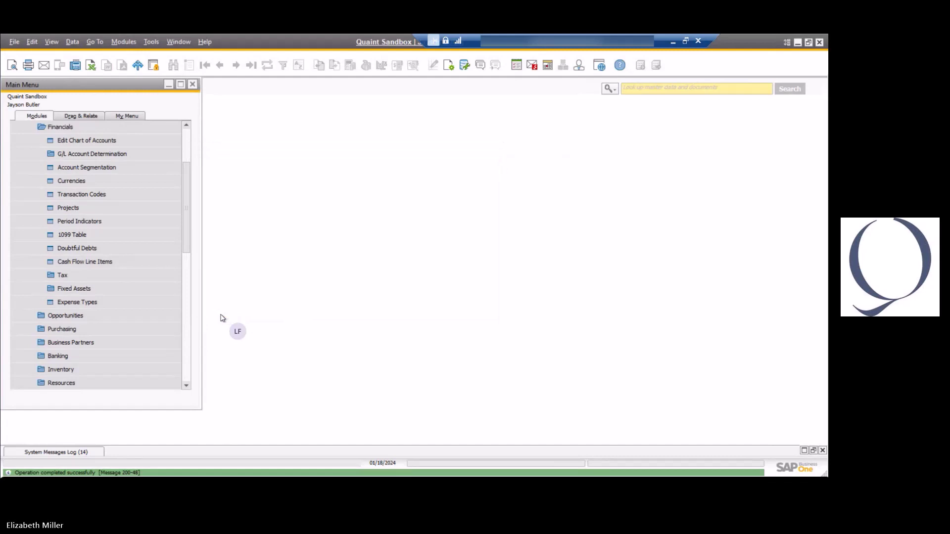
Step: Find the vendor with code prefix V23 in Business Partner Master Data and review its 1099 form and box in the accounting details
{"action": "scroll", "coordinate": [187, 152], "scroll_direction": "up", "scroll_amount": 3}
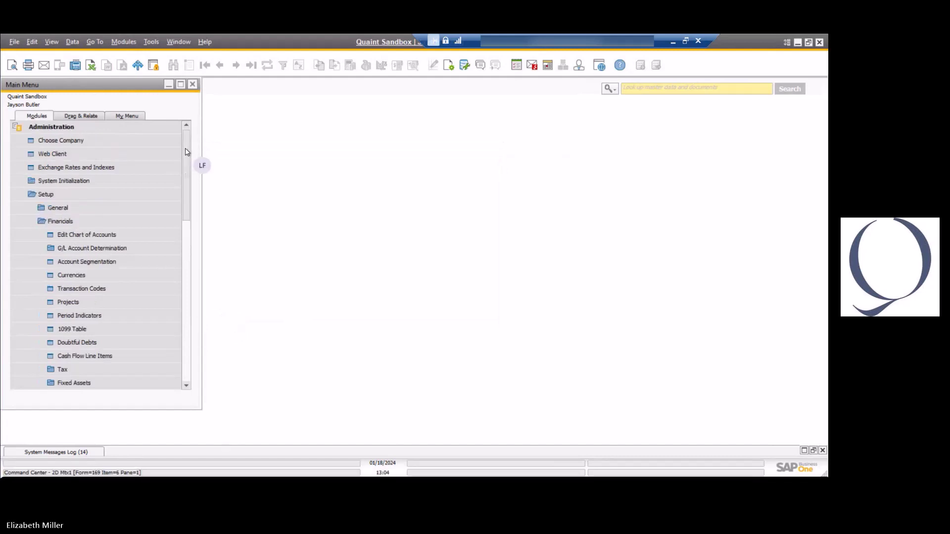
{"action": "left_click", "coordinate": [144, 131]}
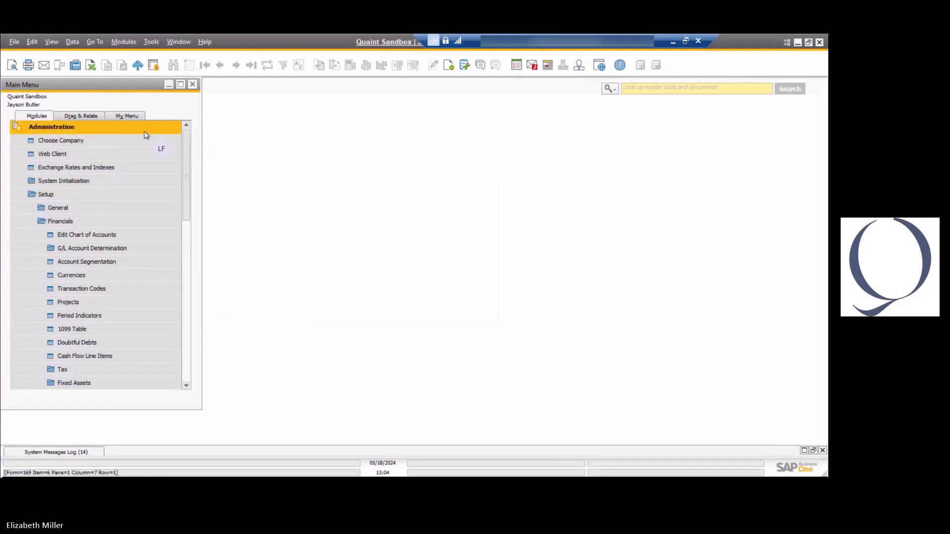
{"action": "left_click", "coordinate": [144, 132]}
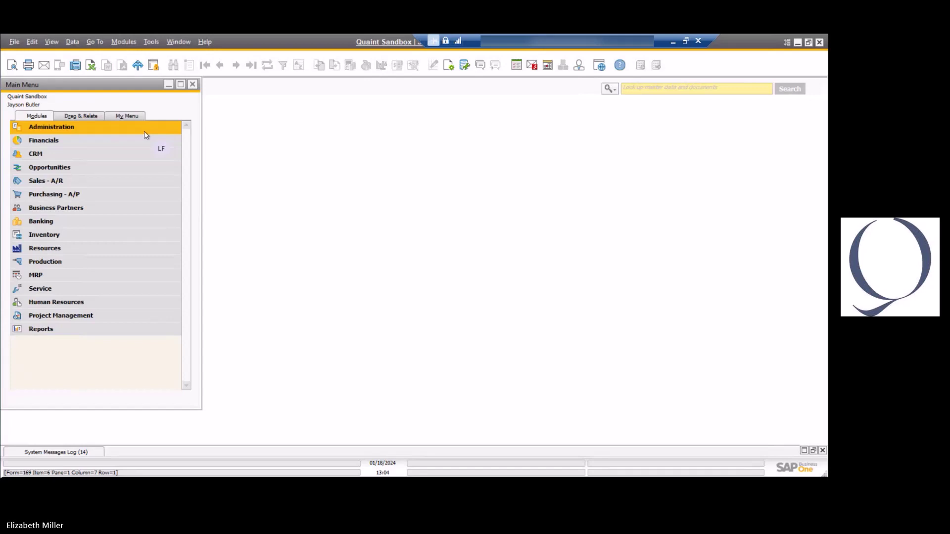
{"action": "left_click", "coordinate": [103, 214]}
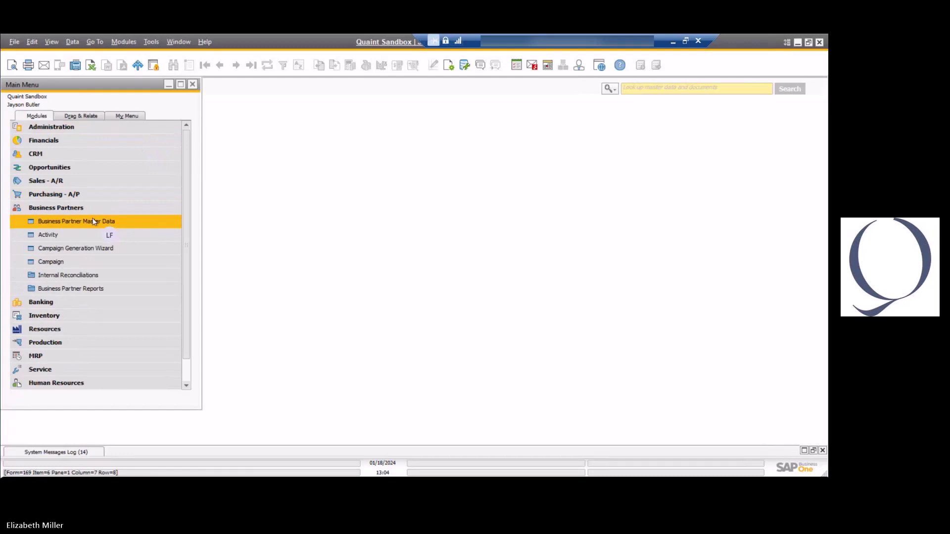
{"action": "left_click", "coordinate": [92, 221]}
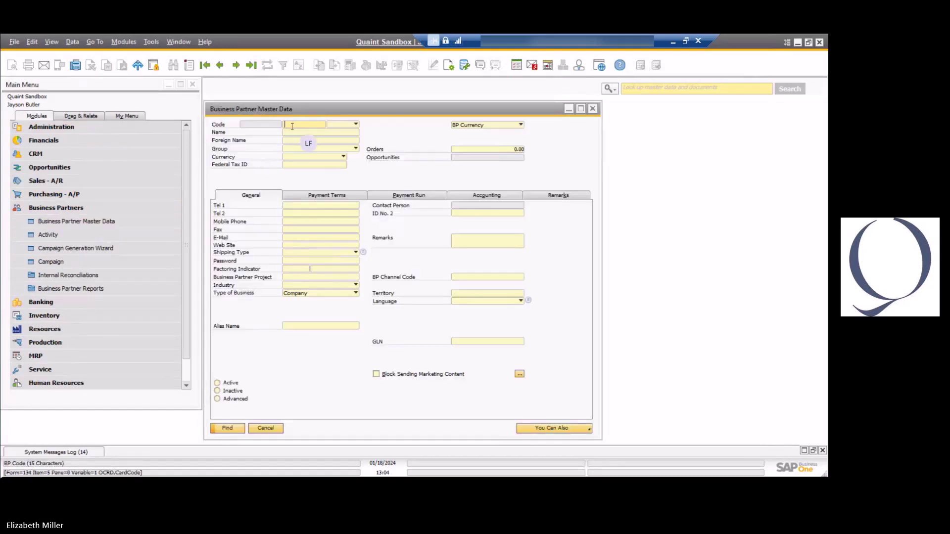
{"action": "type", "text": "V23"}
{"action": "key", "text": "Return"}
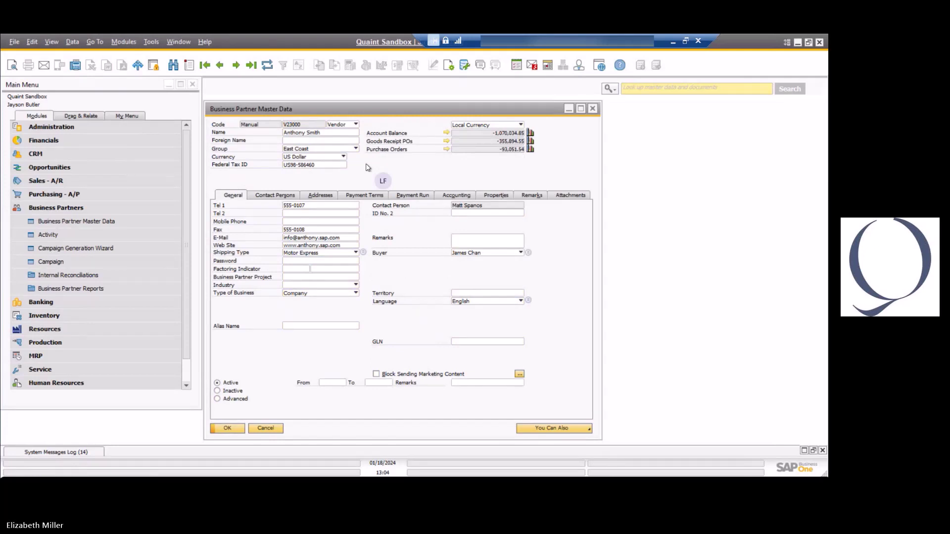
{"action": "left_click", "coordinate": [444, 200]}
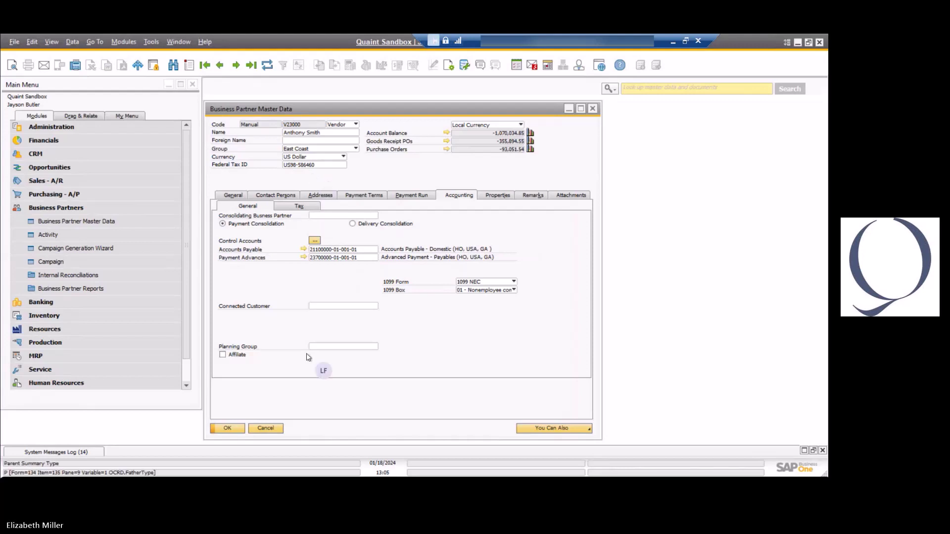
{"action": "left_click", "coordinate": [271, 429]}
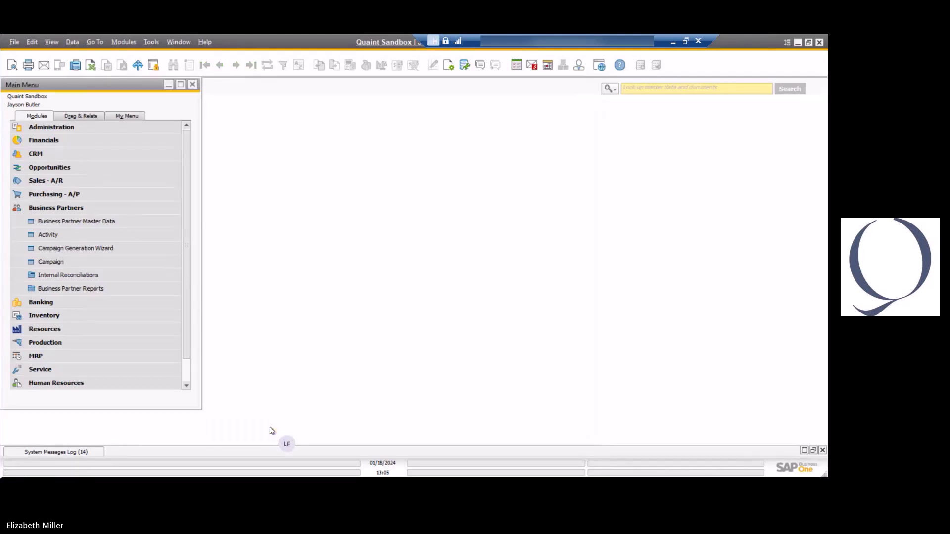
Step: Display the 1099 Opening Balance for all vendors without selection limits, review the listed entries, and close it
{"action": "left_click", "coordinate": [128, 212]}
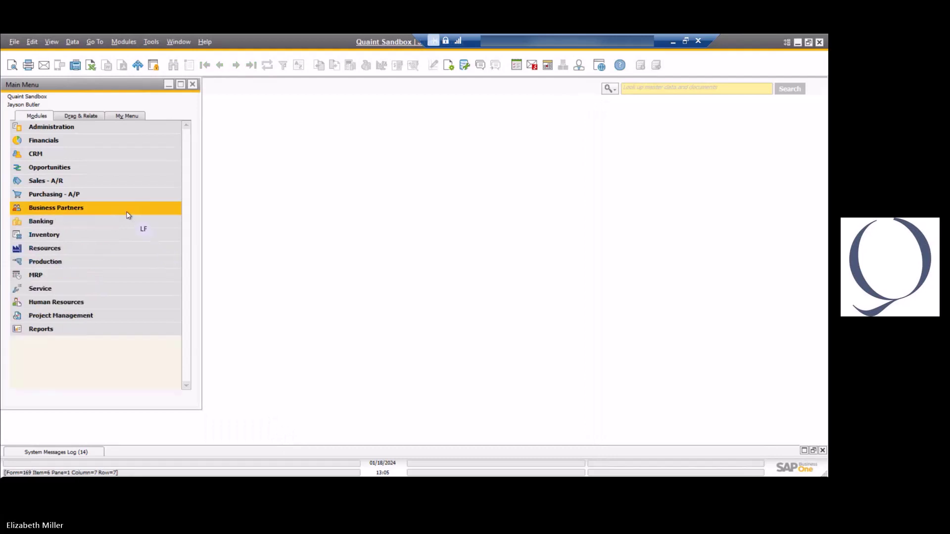
{"action": "left_click", "coordinate": [77, 129]}
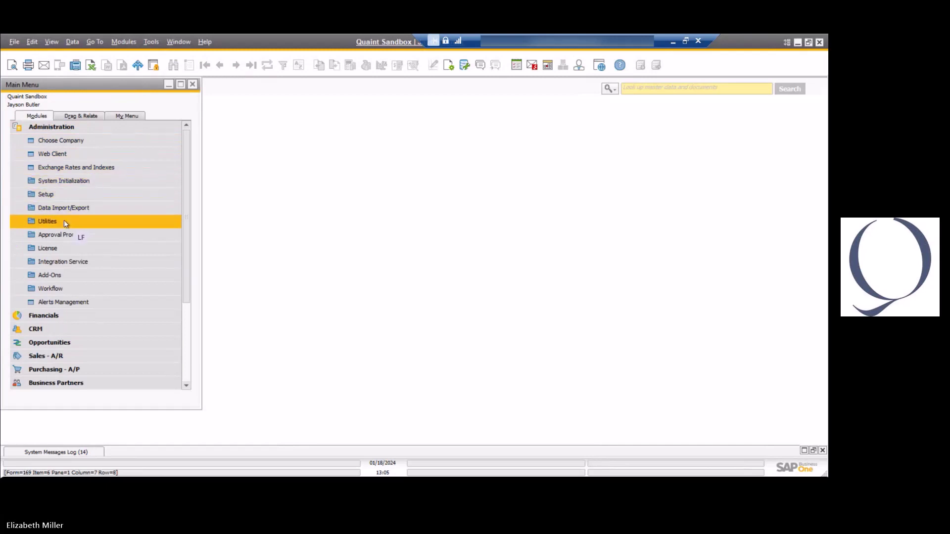
{"action": "left_click", "coordinate": [77, 181]}
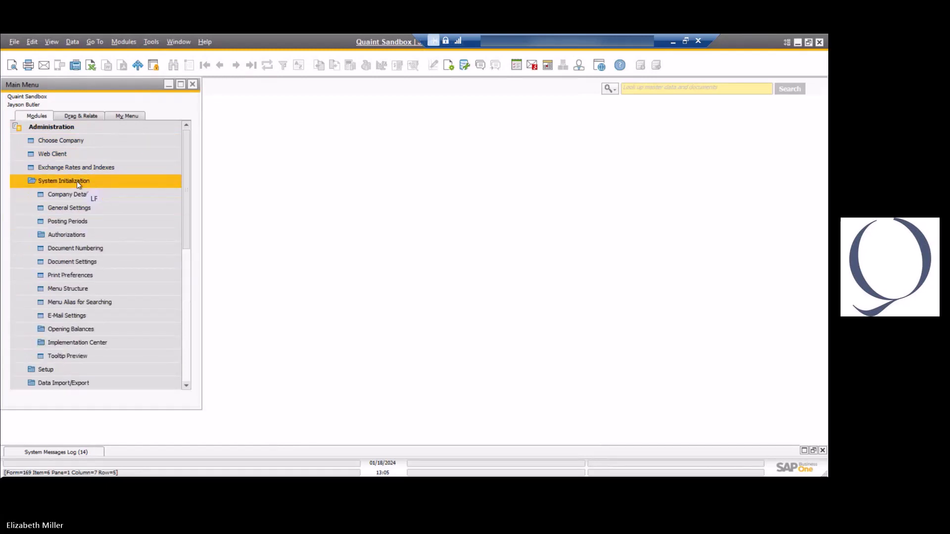
{"action": "left_click", "coordinate": [91, 330]}
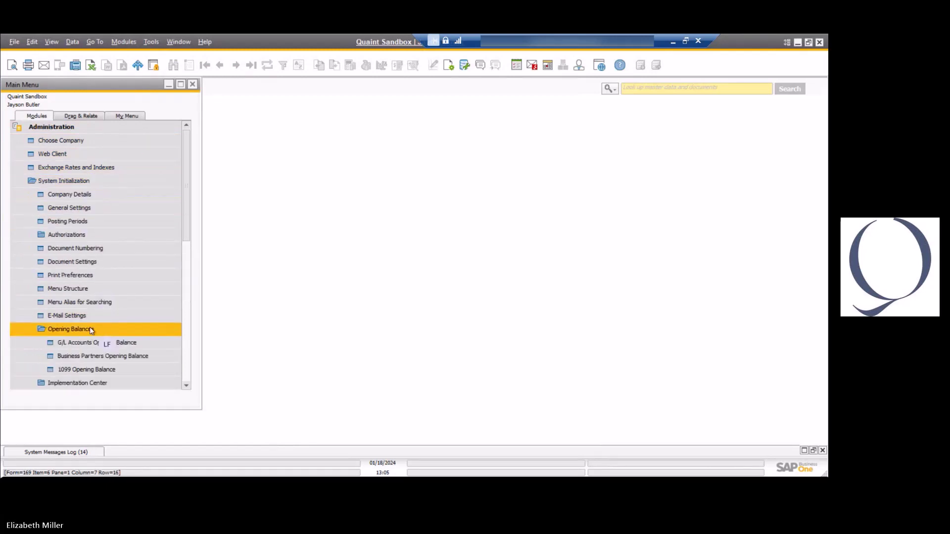
{"action": "left_click", "coordinate": [94, 370]}
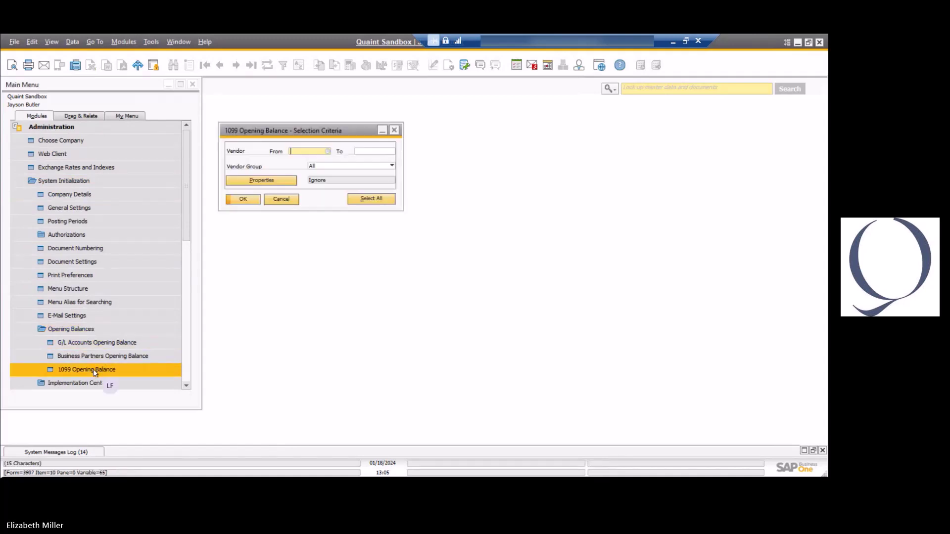
{"action": "left_click", "coordinate": [242, 199]}
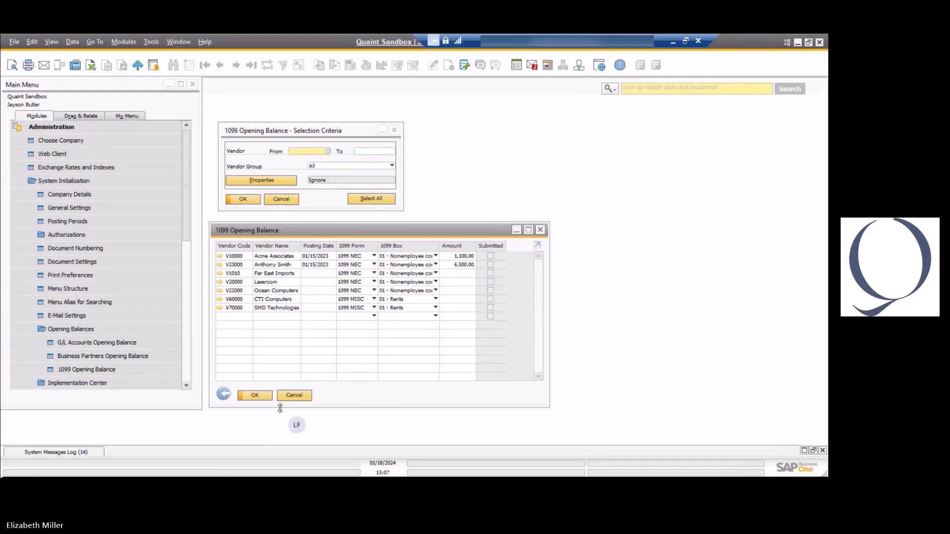
{"action": "left_click", "coordinate": [225, 395]}
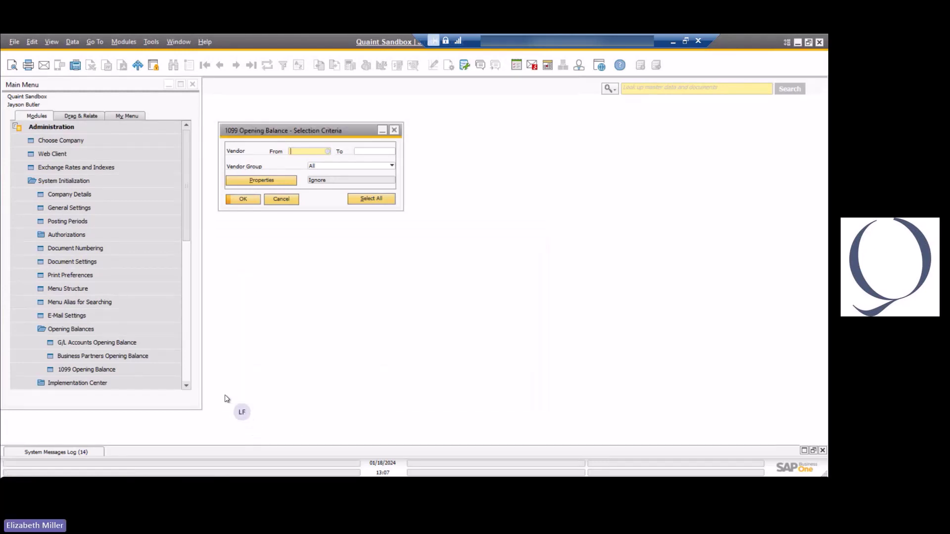
{"action": "left_click", "coordinate": [281, 199]}
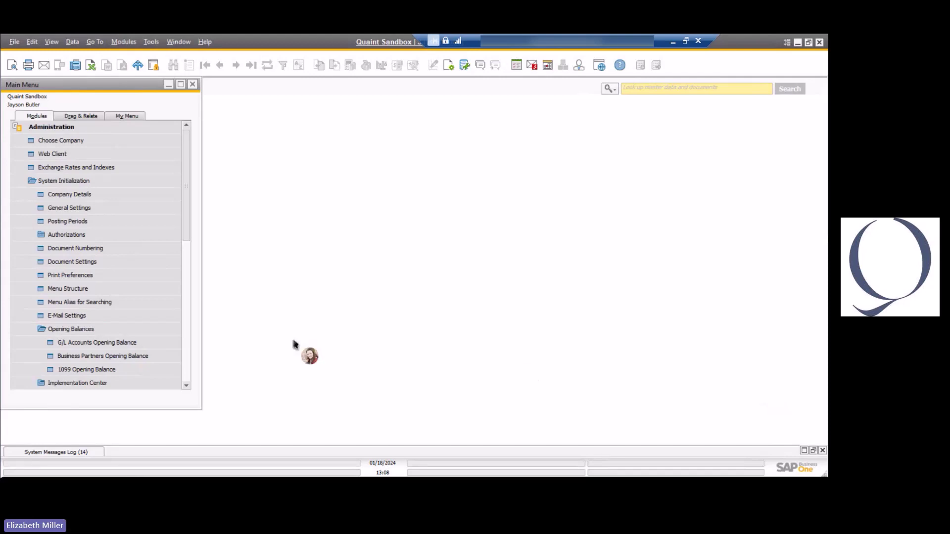
Step: Run the 1099 Opening Balance once more for all vendors to check the posting dates and amounts
{"action": "left_click", "coordinate": [113, 370]}
{"action": "left_click", "coordinate": [249, 202]}
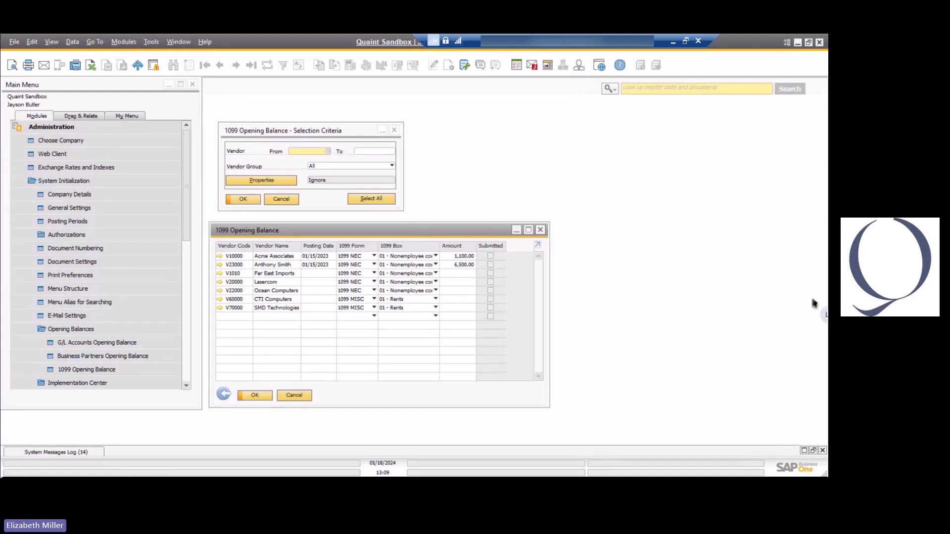
{"action": "left_click", "coordinate": [293, 394]}
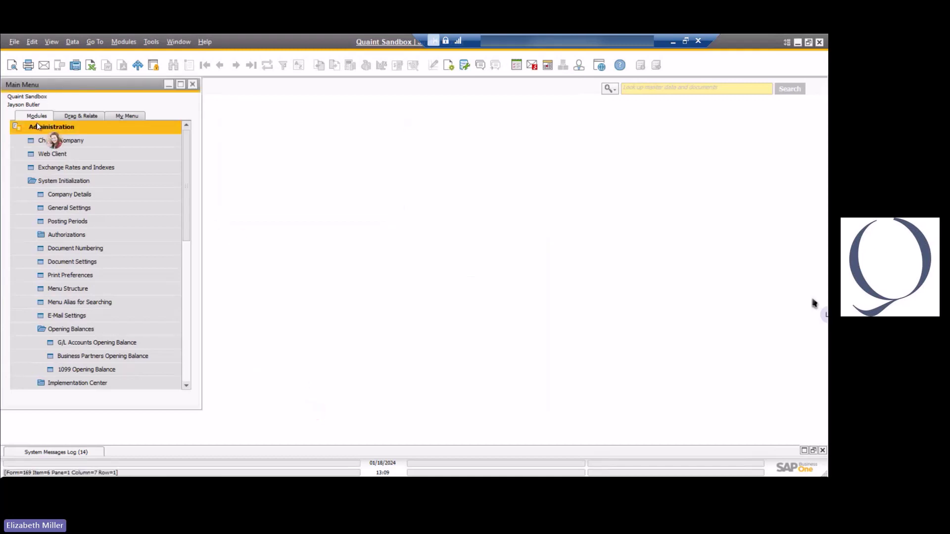
Step: Open the most recent A/P invoice and examine its 1099 form and box assignment, including the available form options
{"action": "left_click", "coordinate": [52, 128]}
{"action": "left_click", "coordinate": [67, 194]}
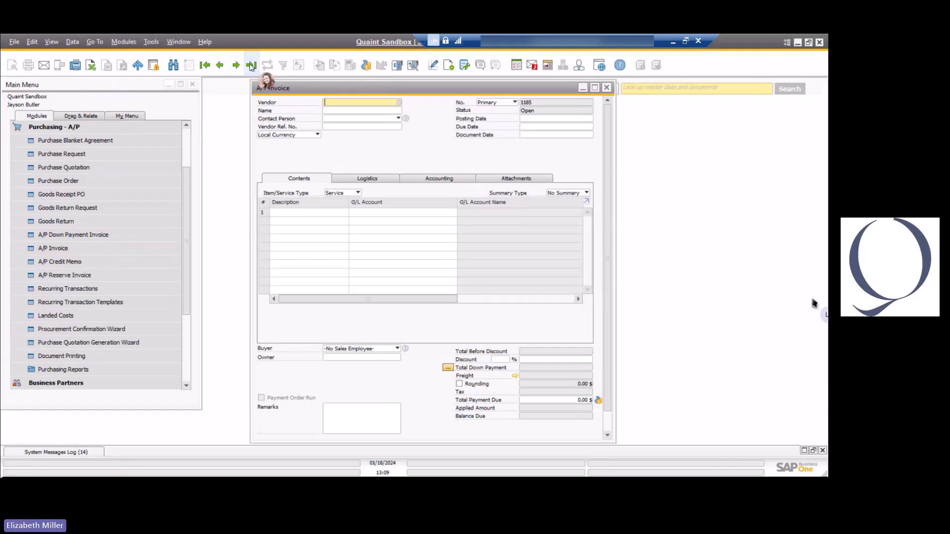
{"action": "left_click", "coordinate": [251, 66]}
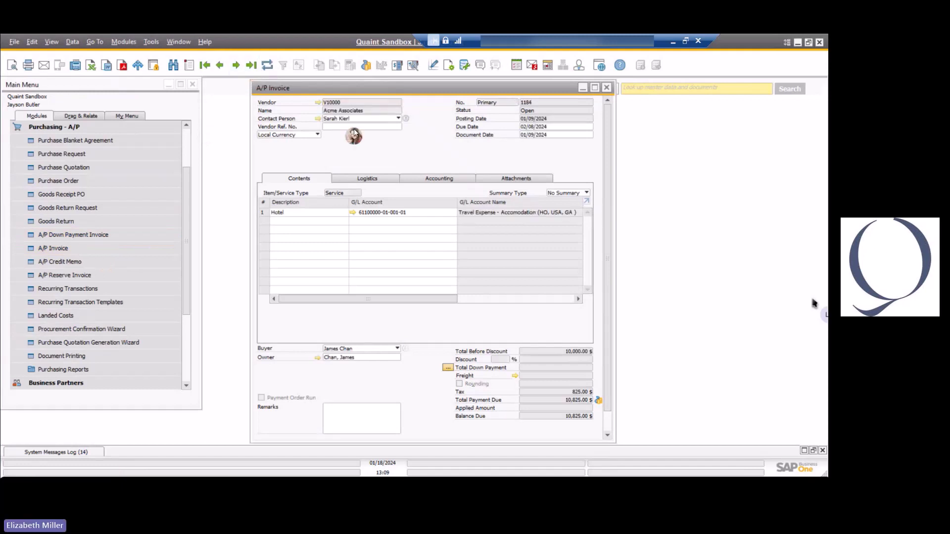
{"action": "left_click", "coordinate": [416, 179]}
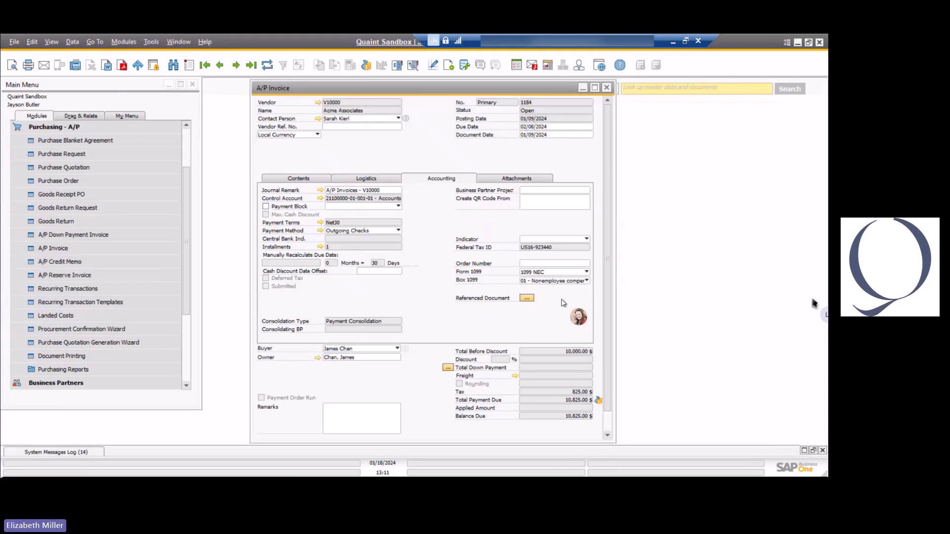
{"action": "left_click", "coordinate": [567, 274]}
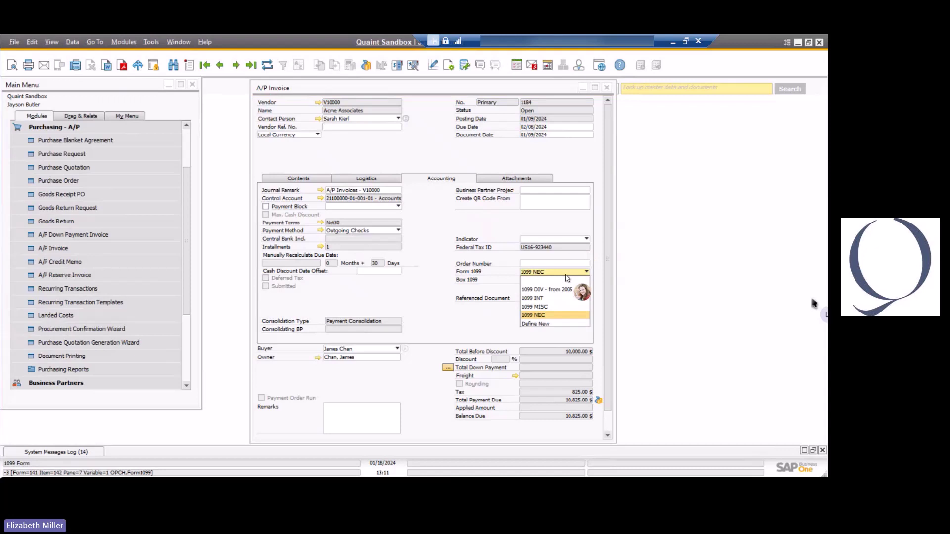
{"action": "left_click", "coordinate": [566, 276]}
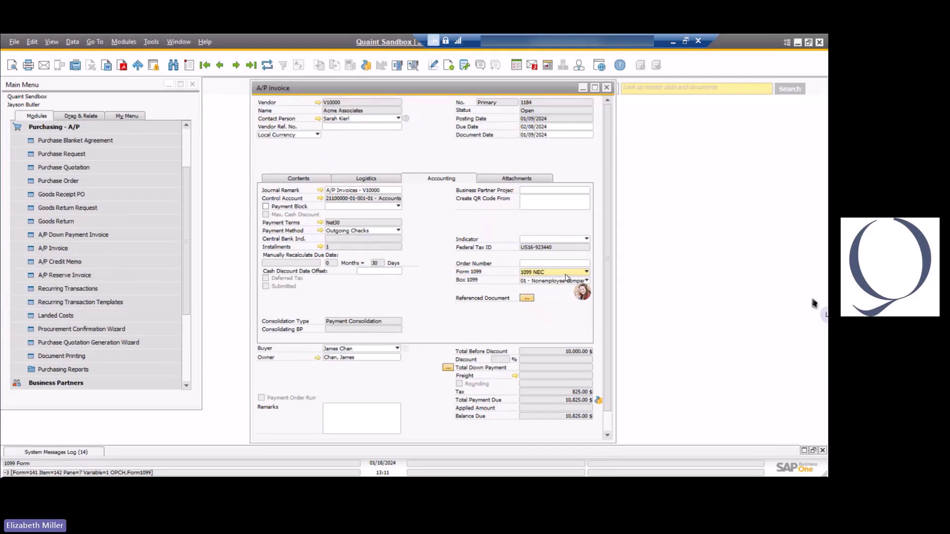
Step: Check the 1099 form and box on the A/P invoice record two entries earlier, and close the A/P Invoice window
{"action": "left_click", "coordinate": [219, 65]}
{"action": "left_click", "coordinate": [220, 66]}
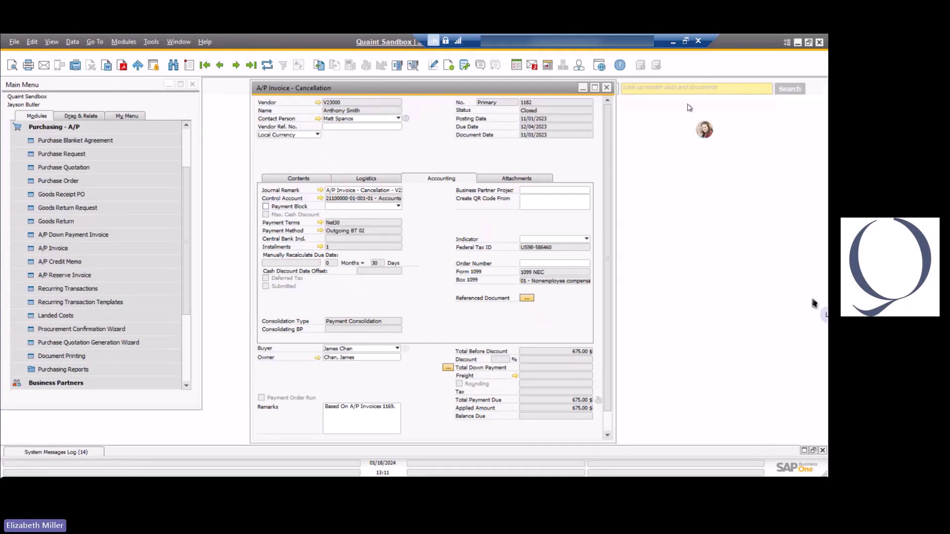
{"action": "left_click", "coordinate": [606, 88]}
{"action": "left_click", "coordinate": [55, 128]}
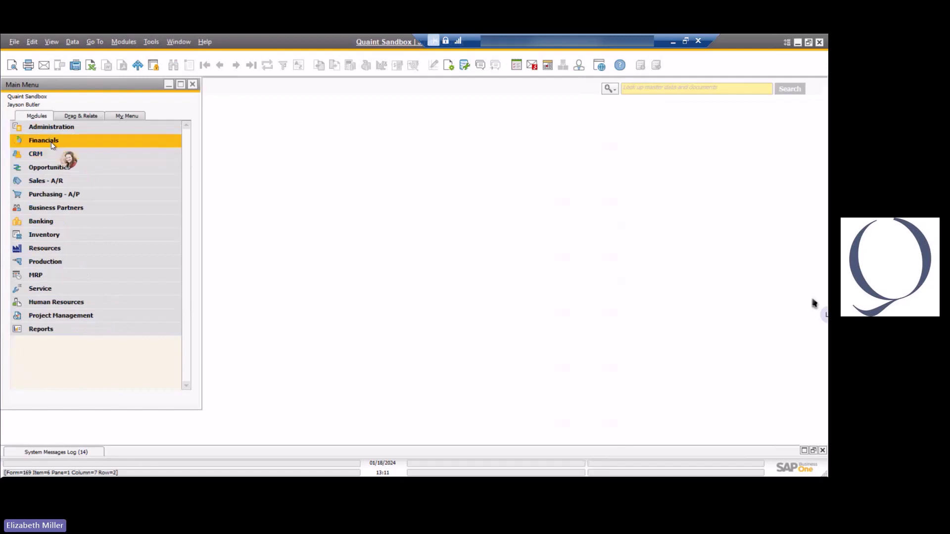
Step: Open 1099 Editing for invoices and credit memos not marked as submitted, with the 1099 NEC form and nonemployee compensation box 01 selected
{"action": "left_click", "coordinate": [51, 142]}
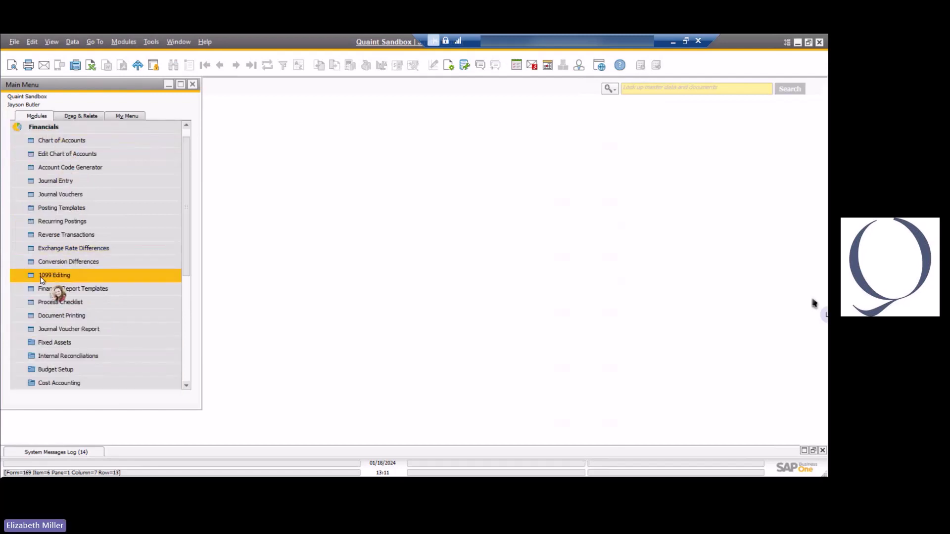
{"action": "left_click", "coordinate": [70, 277]}
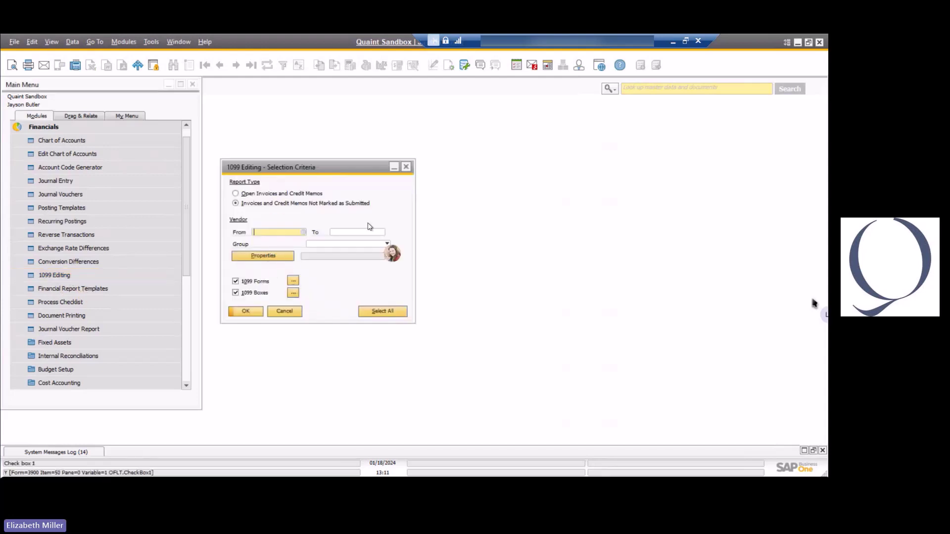
{"action": "left_click", "coordinate": [293, 281]}
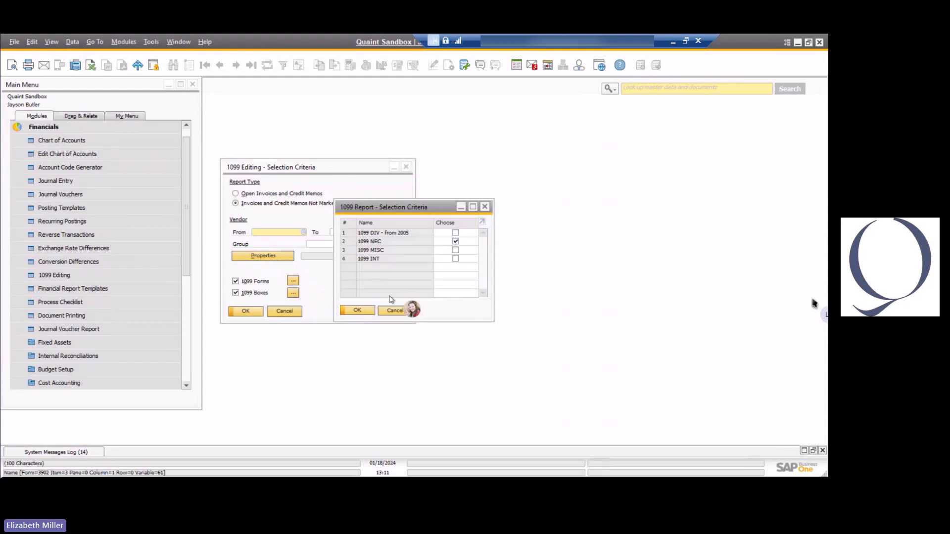
{"action": "left_click", "coordinate": [358, 310]}
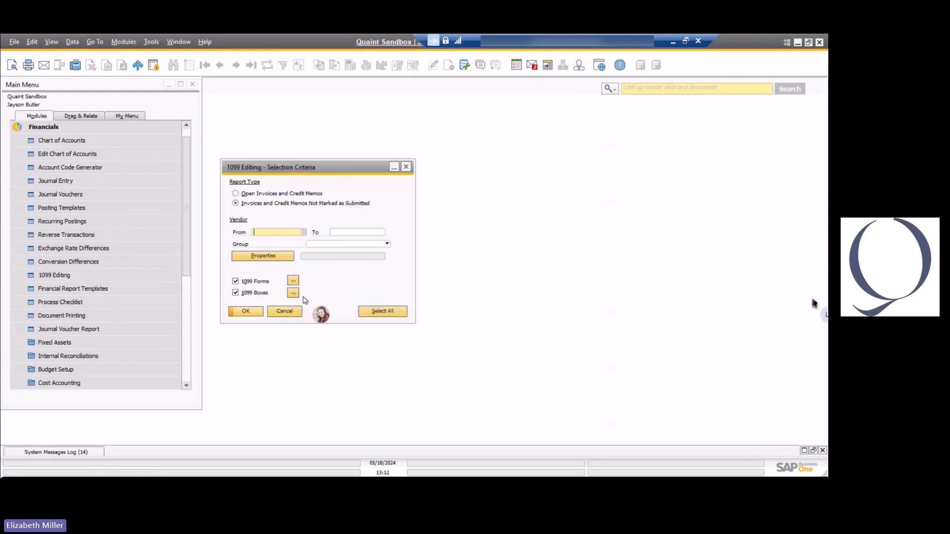
{"action": "left_click", "coordinate": [293, 293]}
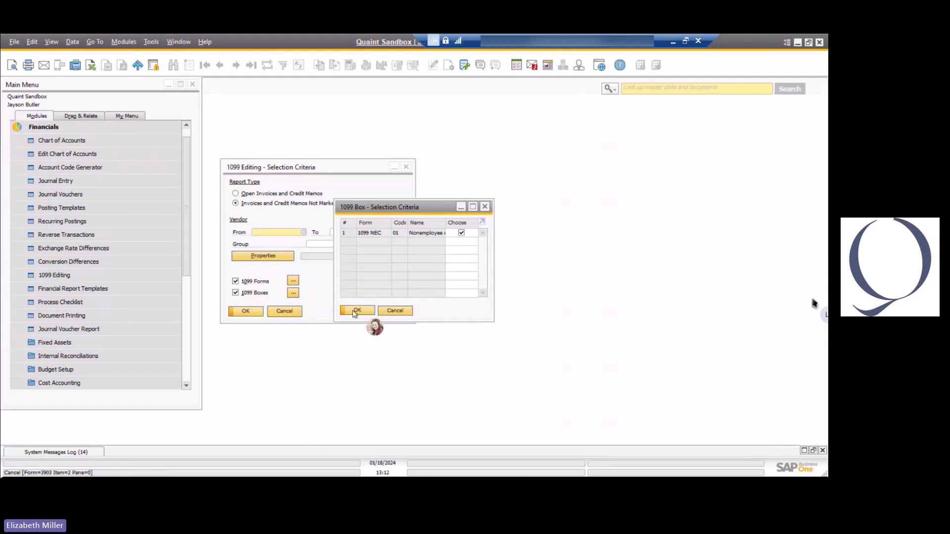
{"action": "left_click", "coordinate": [357, 311]}
{"action": "left_click", "coordinate": [246, 311]}
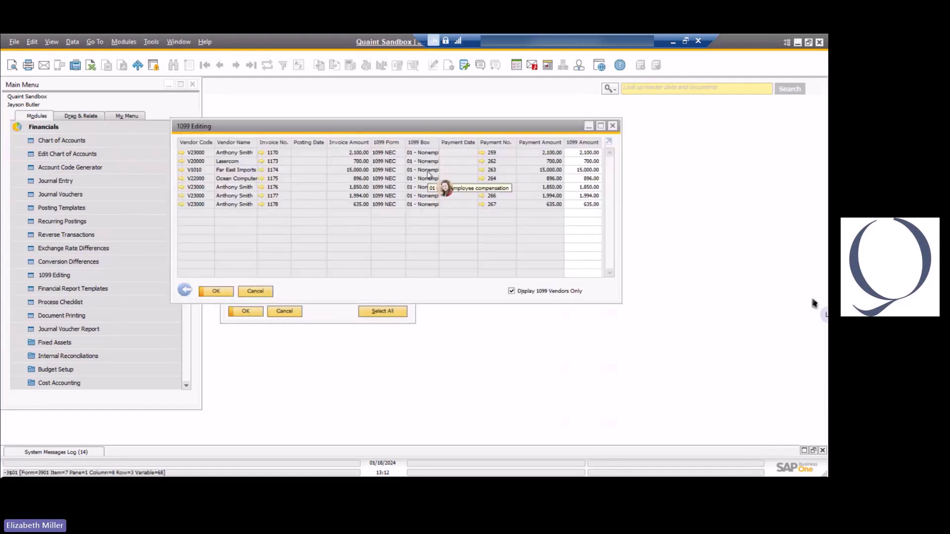
Step: Set the 1099 amount of the last listed invoice to 600 and save the change
{"action": "left_click", "coordinate": [583, 204]}
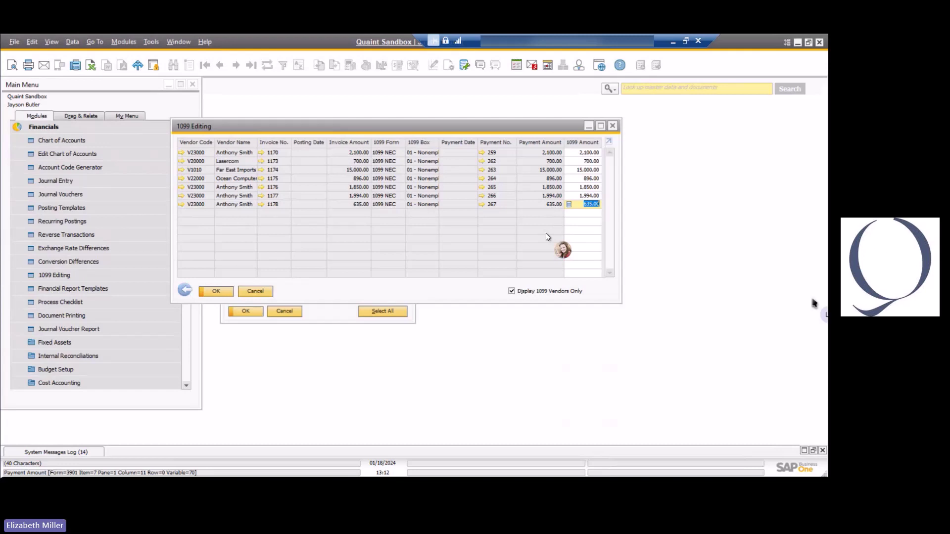
{"action": "type", "text": "60"}
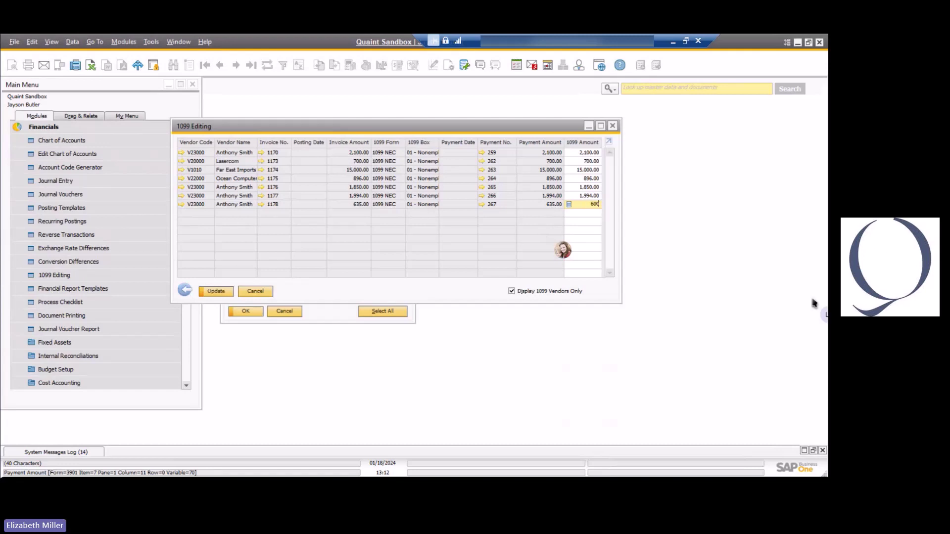
{"action": "left_click", "coordinate": [214, 291]}
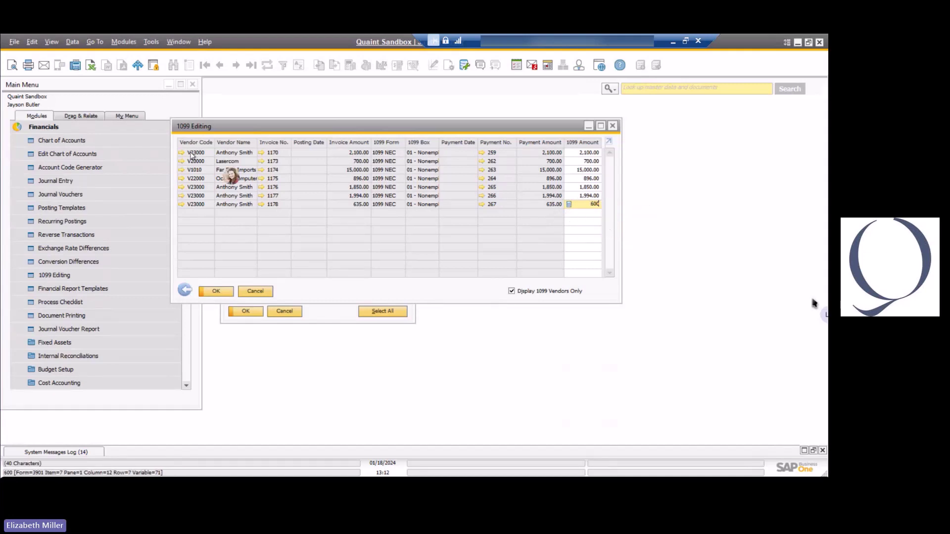
Step: Try to set the last invoice's 1099 amount to 700, and close 1099 Editing without keeping that amount
{"action": "left_click_drag", "start_coordinate": [574, 205], "coordinate": [626, 205]}
{"action": "type", "text": "700"}
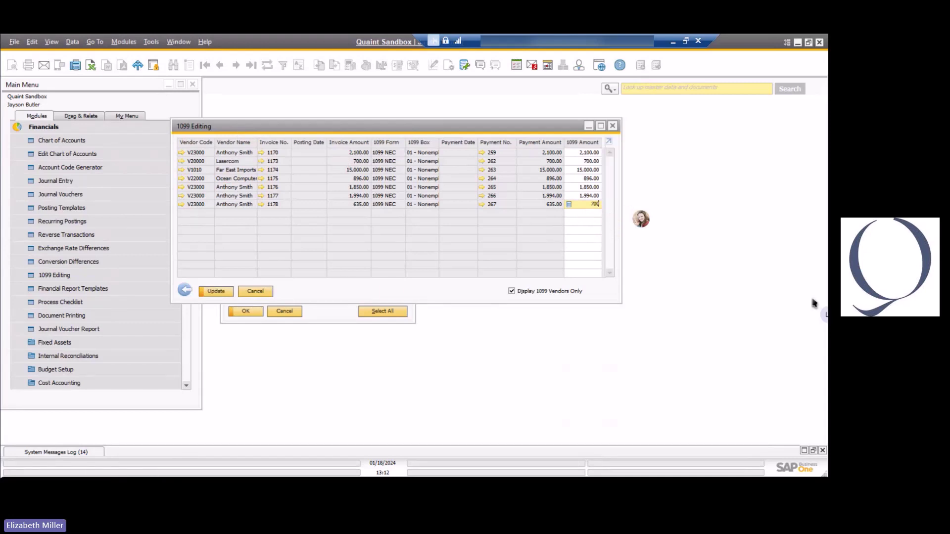
{"action": "left_click", "coordinate": [213, 292]}
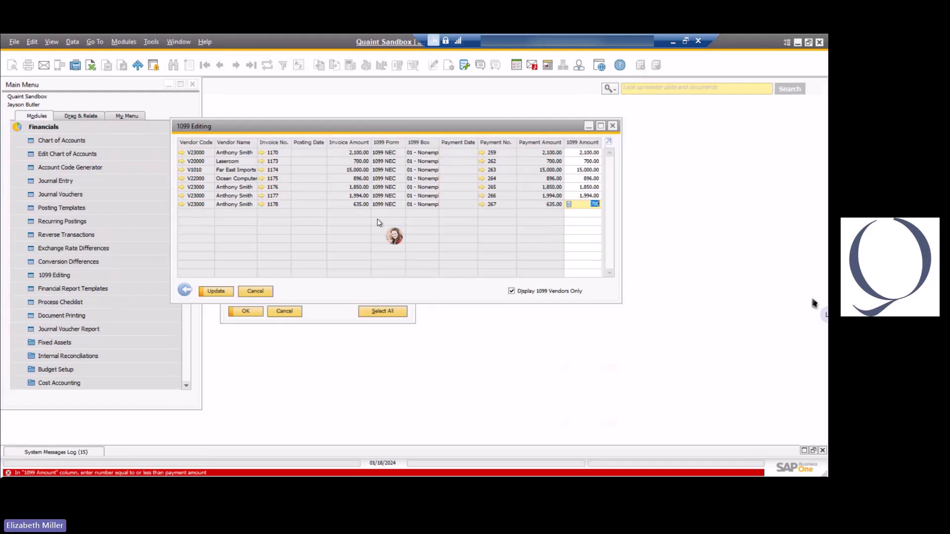
{"action": "left_click", "coordinate": [261, 292]}
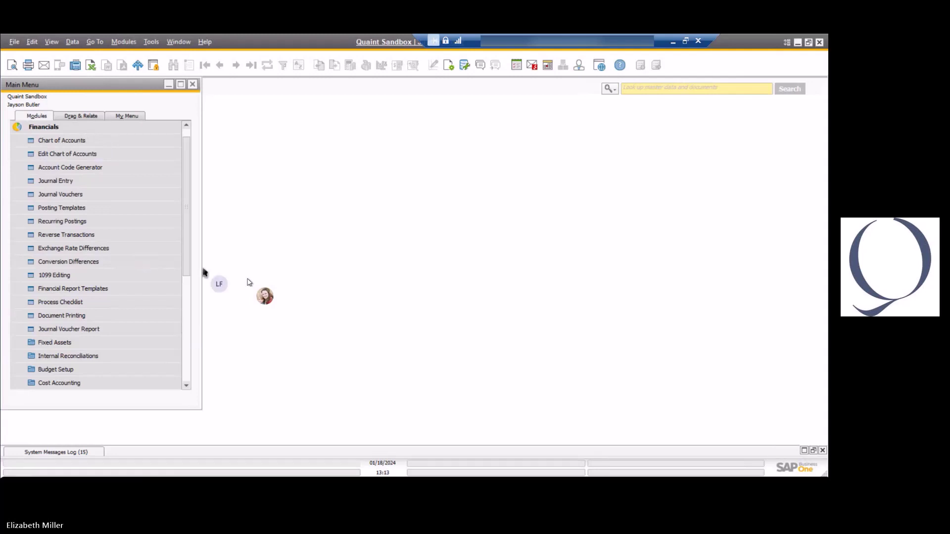
Step: Run the 1099/1096 Report for unsubmitted 1099 forms from 01/01/2023 to 12/31/2023, checking the selected forms and boxes beforehand
{"action": "scroll", "coordinate": [187, 268], "scroll_direction": "down", "scroll_amount": 2}
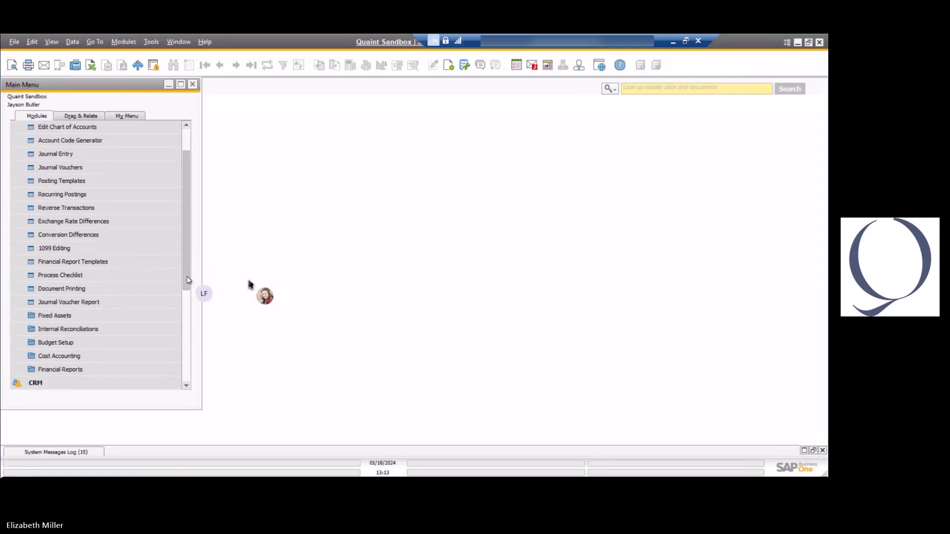
{"action": "left_click", "coordinate": [108, 369]}
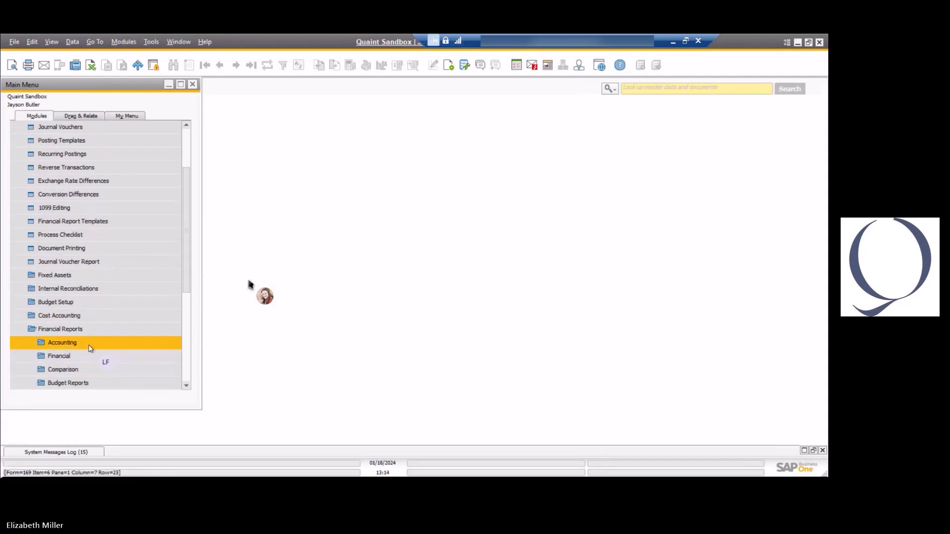
{"action": "left_click", "coordinate": [90, 348]}
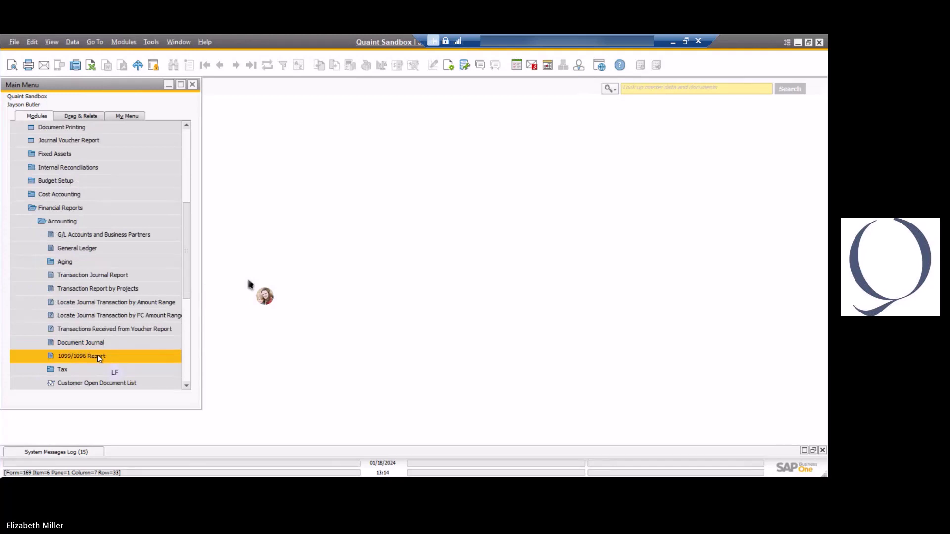
{"action": "left_click", "coordinate": [98, 355]}
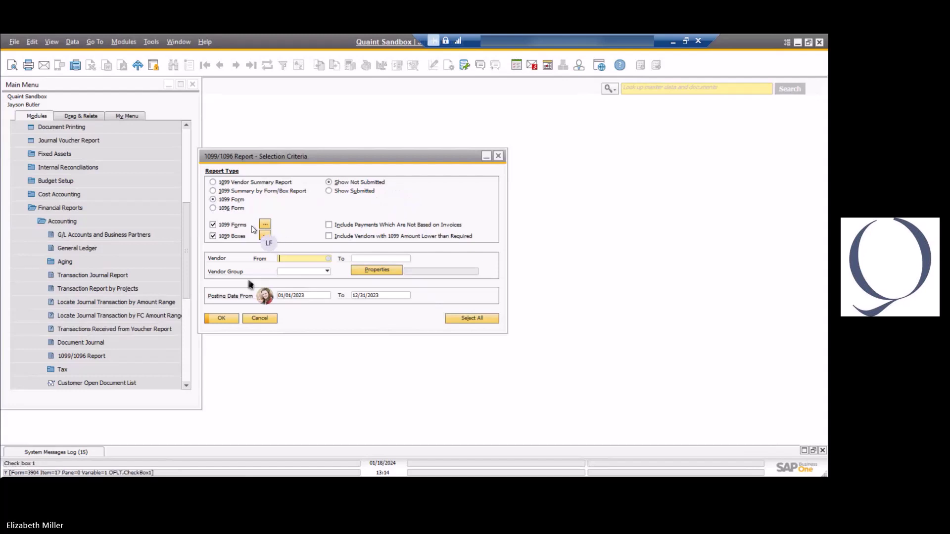
{"action": "left_click", "coordinate": [265, 225]}
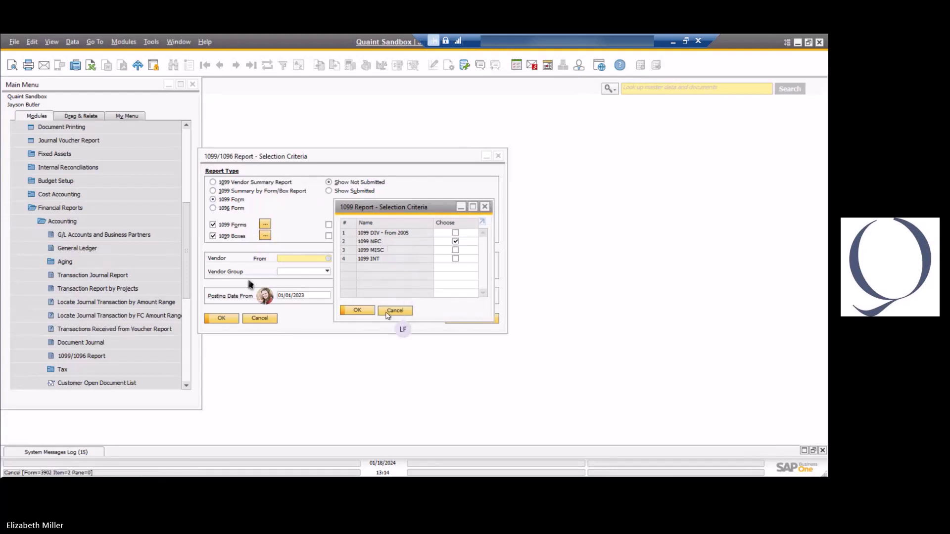
{"action": "left_click", "coordinate": [394, 310]}
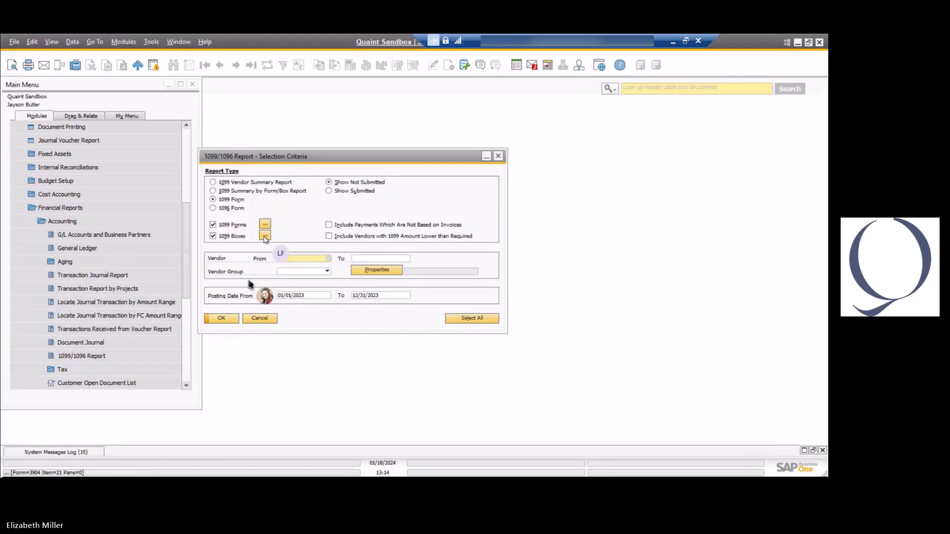
{"action": "left_click", "coordinate": [266, 236]}
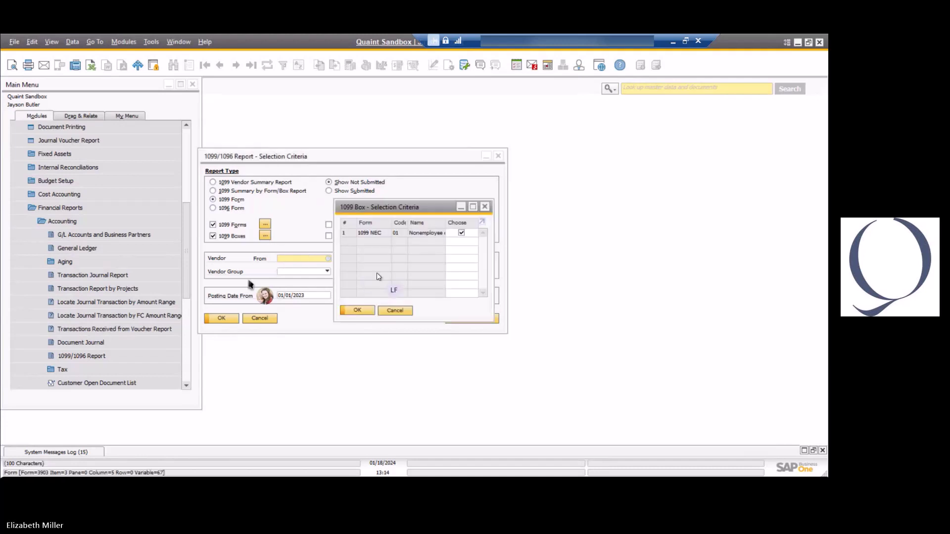
{"action": "left_click", "coordinate": [394, 311]}
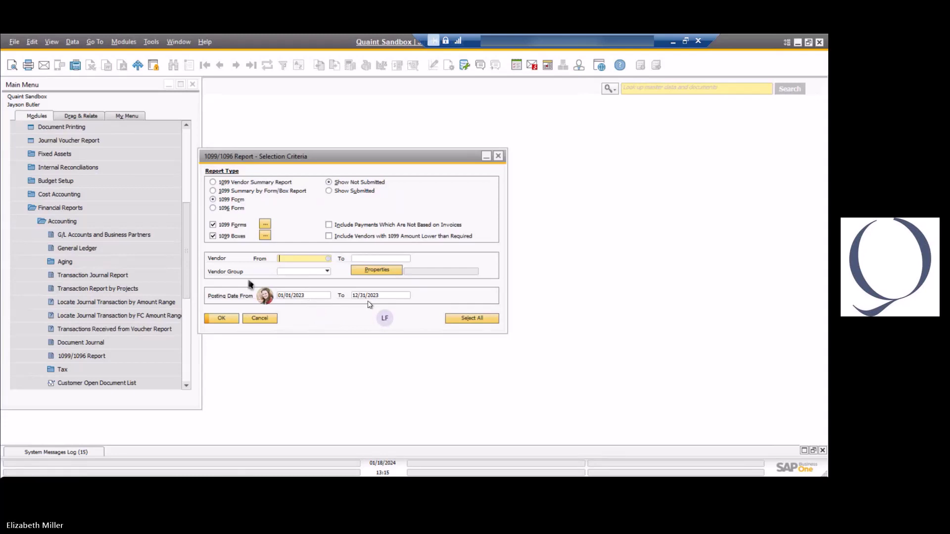
{"action": "left_click", "coordinate": [220, 318]}
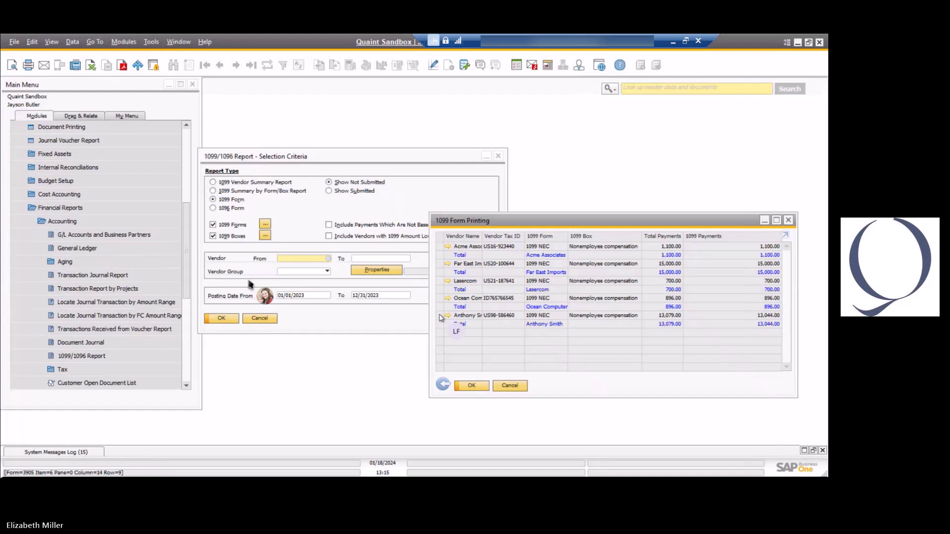
Step: Open the detailed 1099 report of the last listed vendor, examine its last invoice and opening balance lines, and close it
{"action": "left_click", "coordinate": [441, 317]}
{"action": "double_click", "coordinate": [441, 318]}
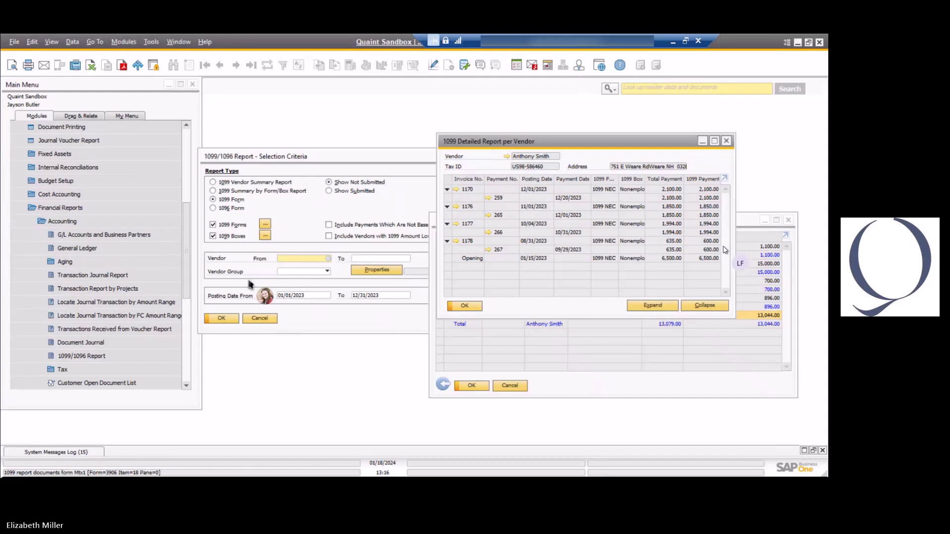
{"action": "left_click", "coordinate": [476, 244]}
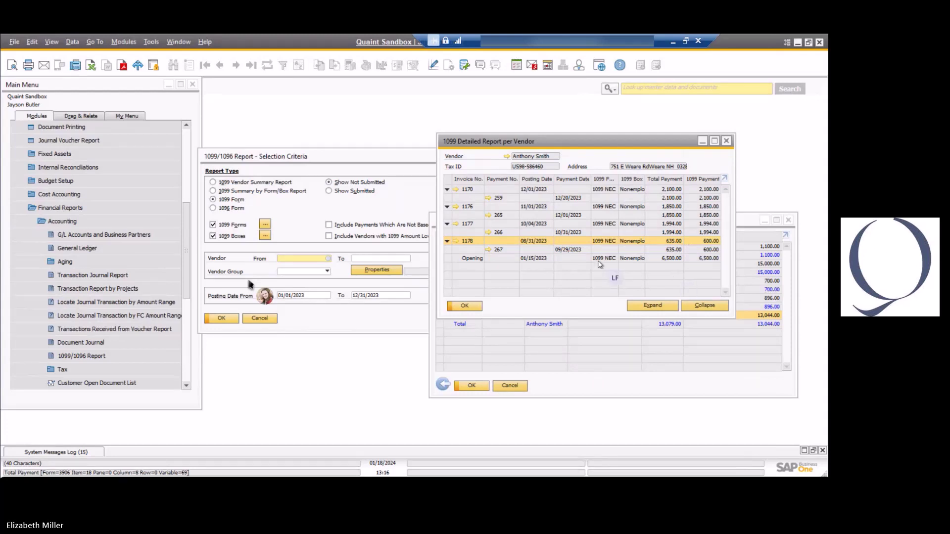
{"action": "left_click", "coordinate": [530, 261]}
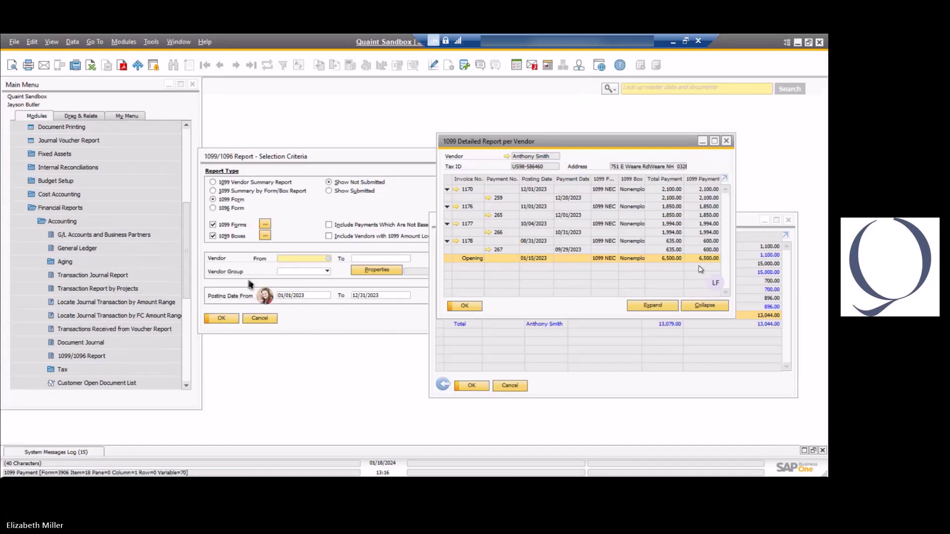
{"action": "left_click", "coordinate": [464, 306]}
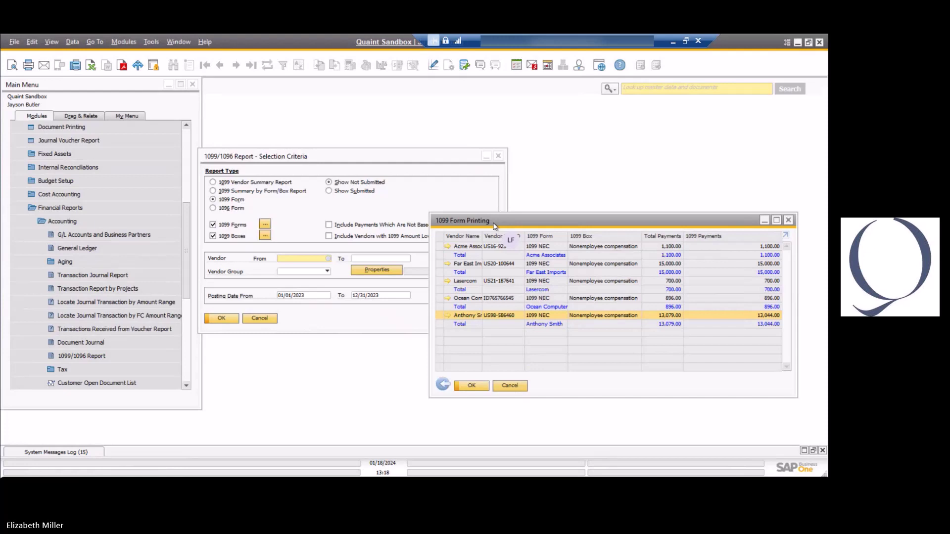
Step: Print the 1099 forms to Microsoft Print to PDF (redirected 5) as a final submission
{"action": "left_click", "coordinate": [14, 43]}
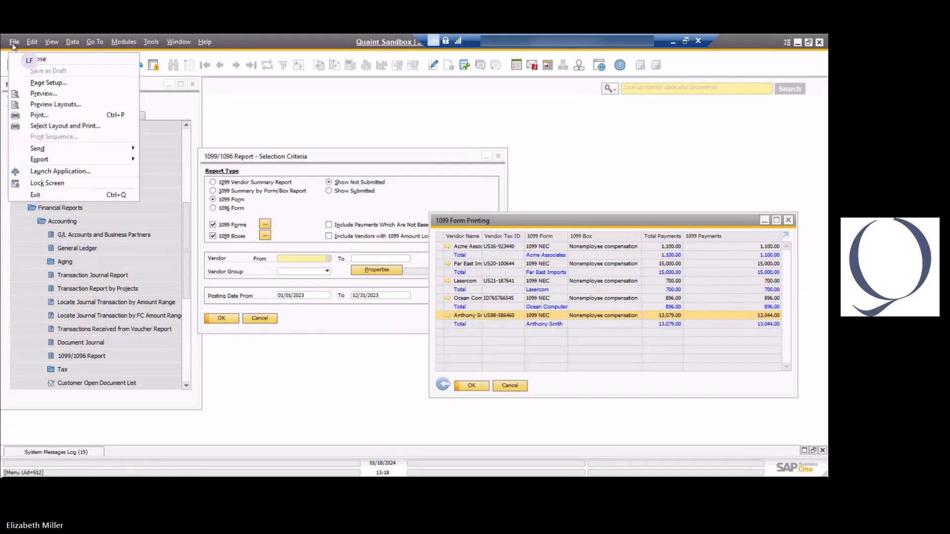
{"action": "left_click", "coordinate": [32, 117]}
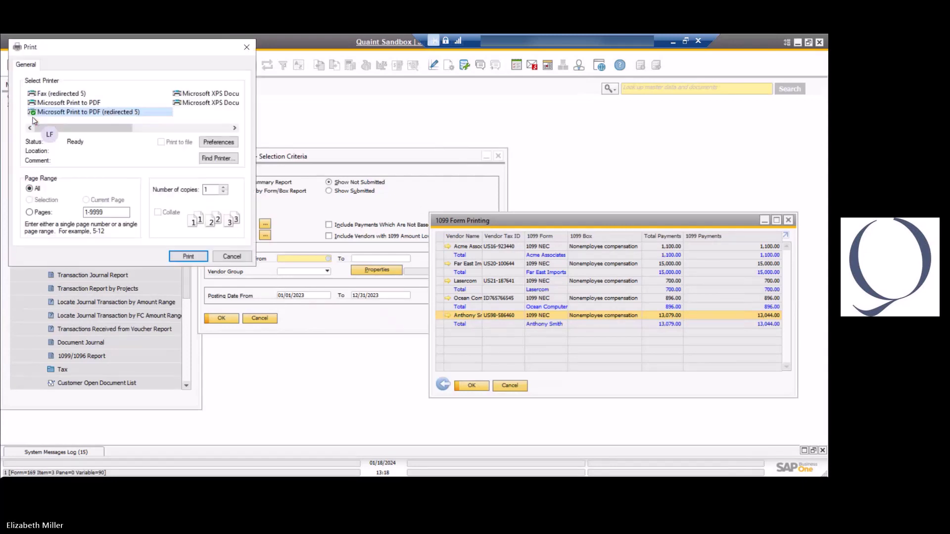
{"action": "left_click", "coordinate": [198, 259]}
{"action": "left_click", "coordinate": [198, 261]}
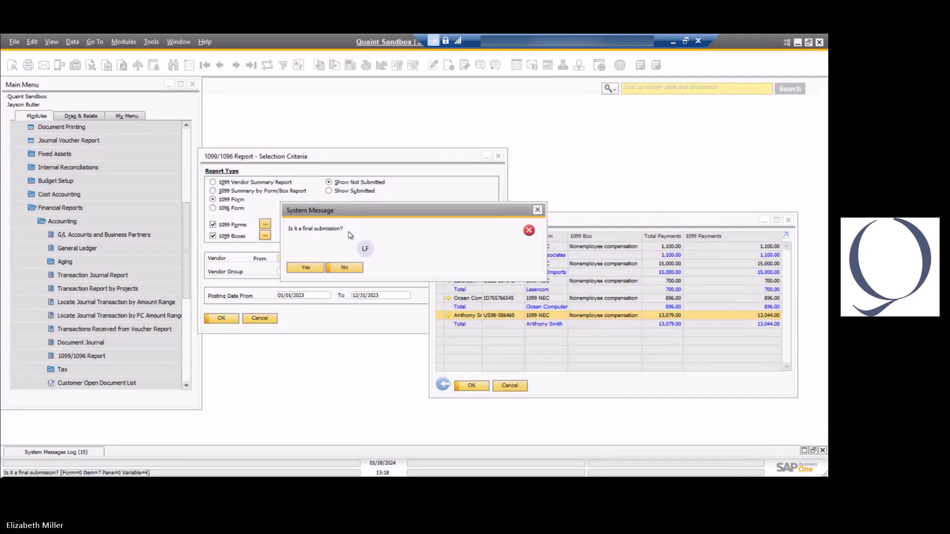
{"action": "left_click", "coordinate": [318, 269]}
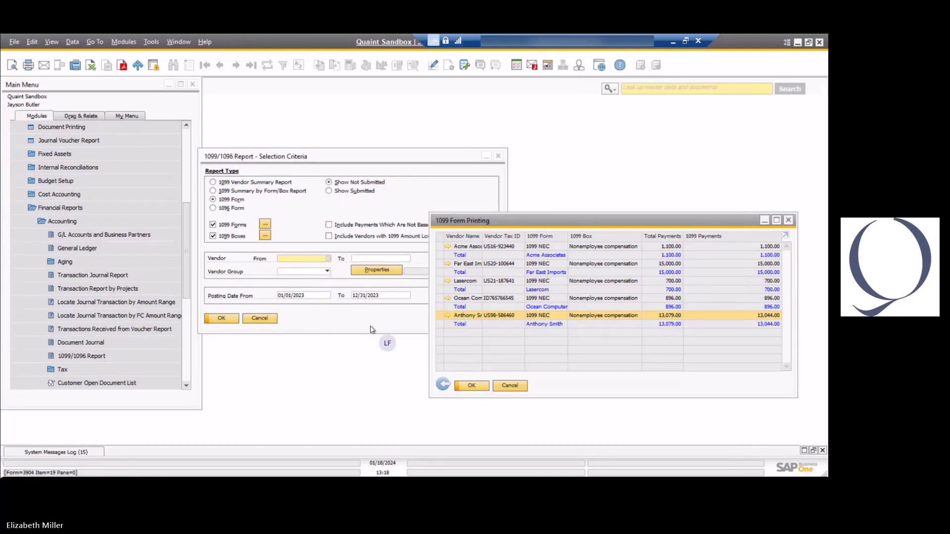
Step: Return to the report's selection criteria and display the submitted 1099 forms for the same period
{"action": "left_click", "coordinate": [444, 385]}
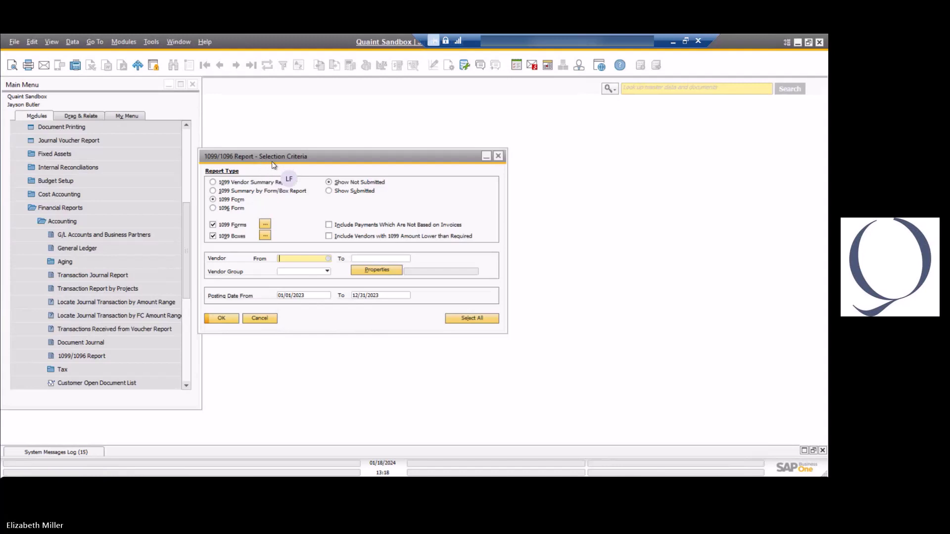
{"action": "left_click", "coordinate": [329, 191]}
{"action": "left_click", "coordinate": [232, 320]}
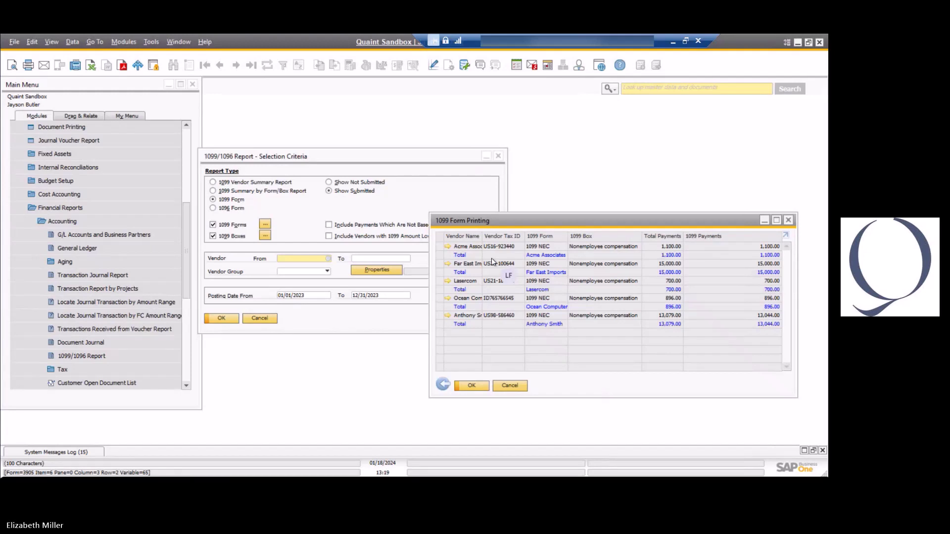
Step: Print the submitted 1099 forms to Microsoft Print to PDF (redirected 5) and unsubmit them
{"action": "left_click", "coordinate": [14, 44]}
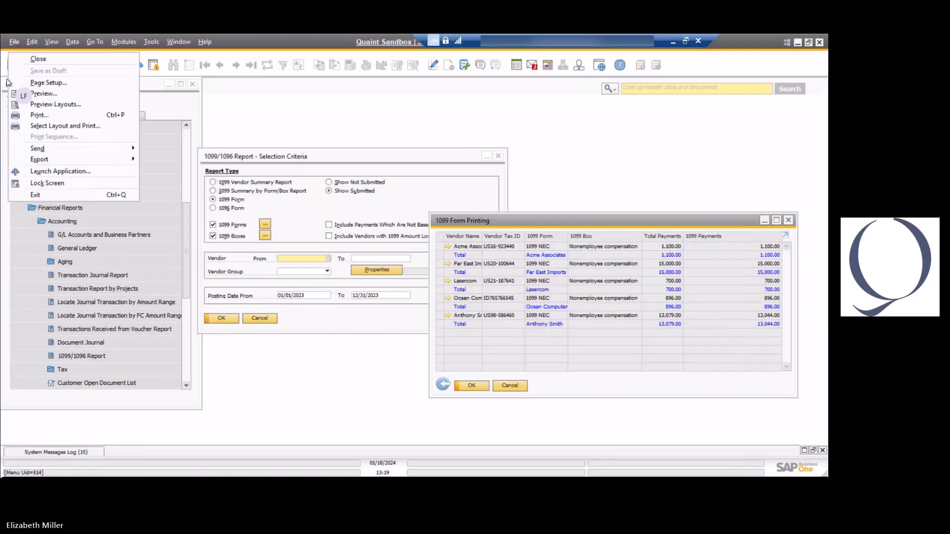
{"action": "left_click", "coordinate": [35, 117]}
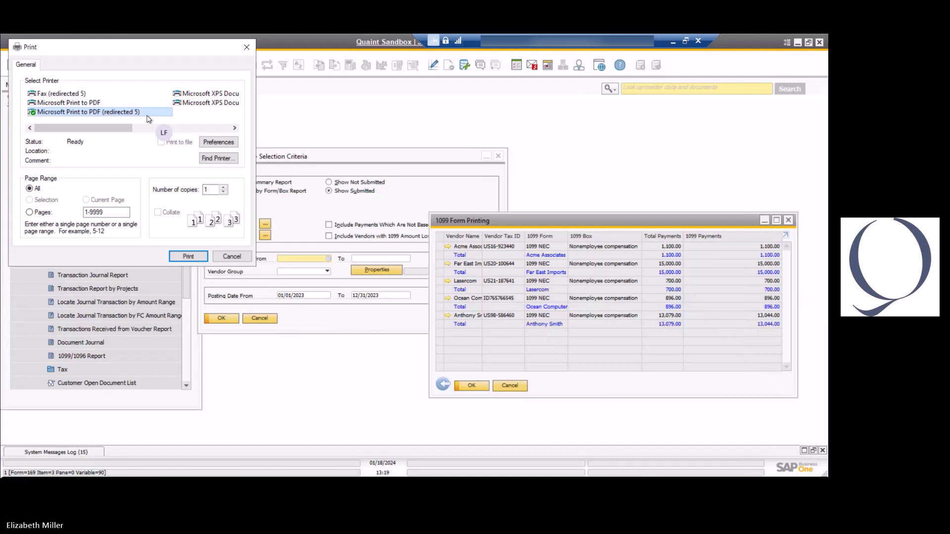
{"action": "left_click", "coordinate": [180, 259]}
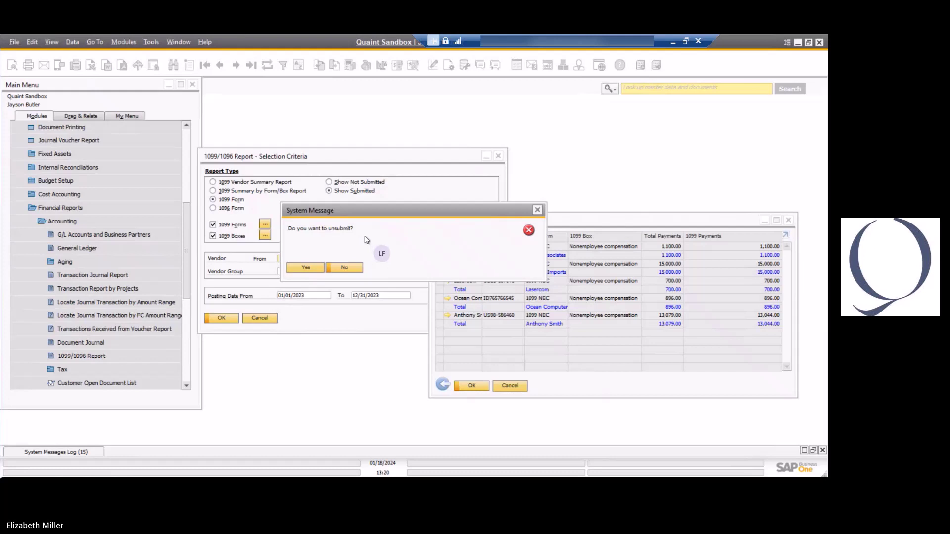
{"action": "left_click", "coordinate": [305, 268]}
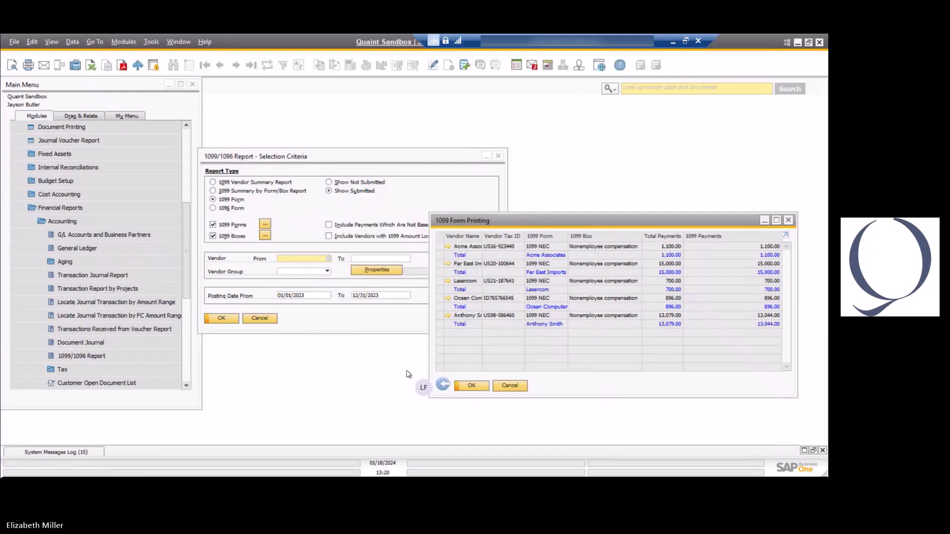
Step: Rerun the 1099 Form report with Show Not Submitted, review the vendors' amounts, and return to the selection criteria
{"action": "left_click", "coordinate": [441, 386]}
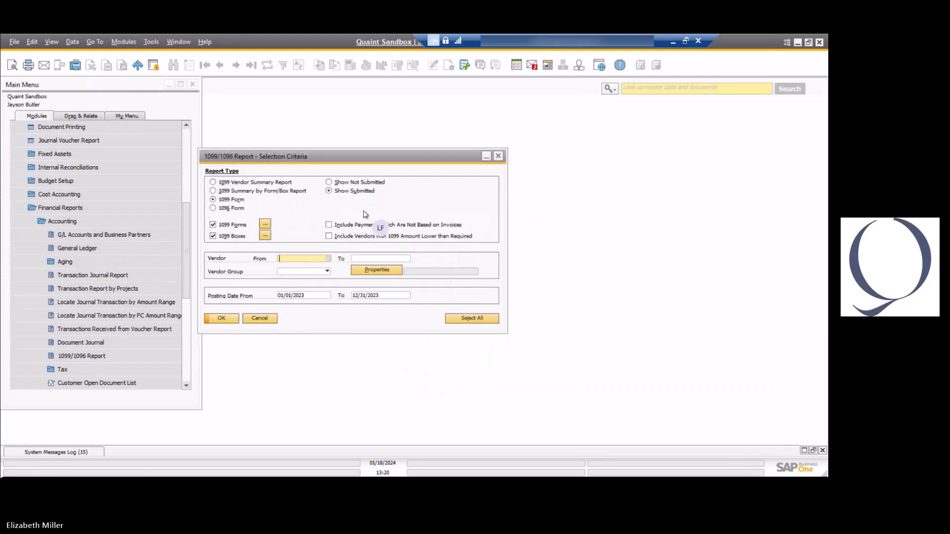
{"action": "left_click", "coordinate": [232, 323]}
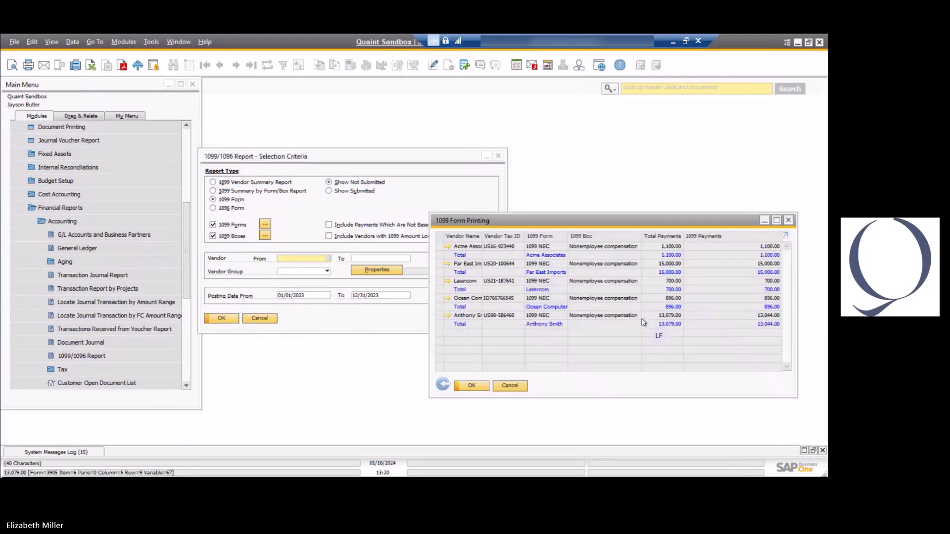
{"action": "left_click", "coordinate": [443, 386]}
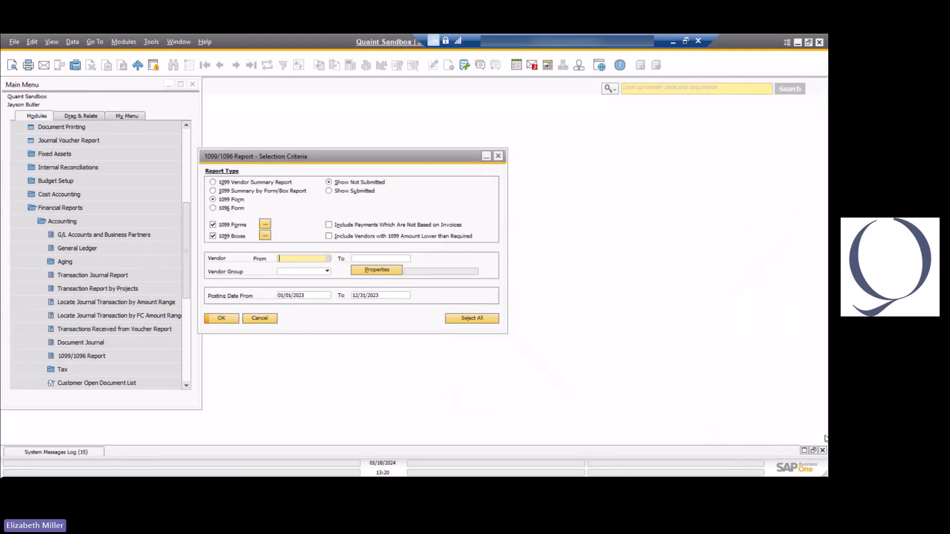
{"action": "key", "text": "alt+Tab"}
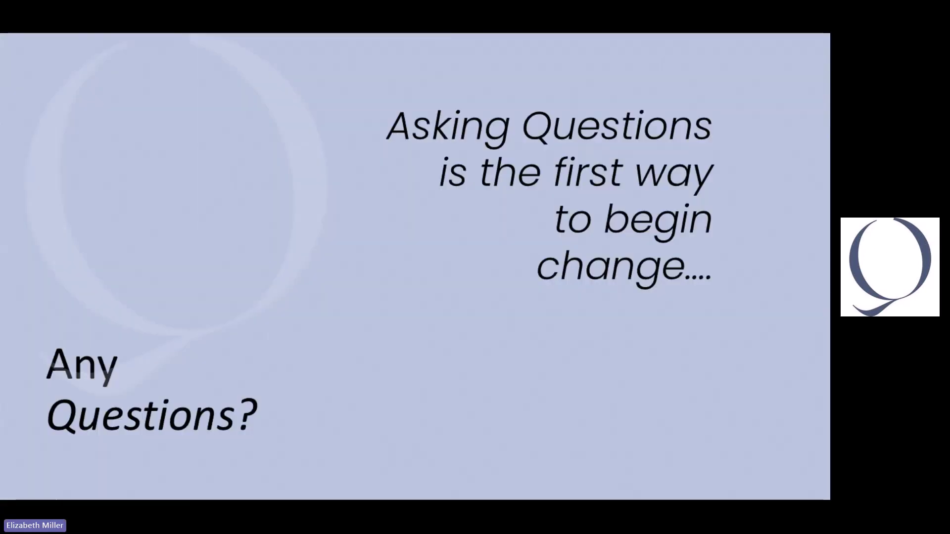